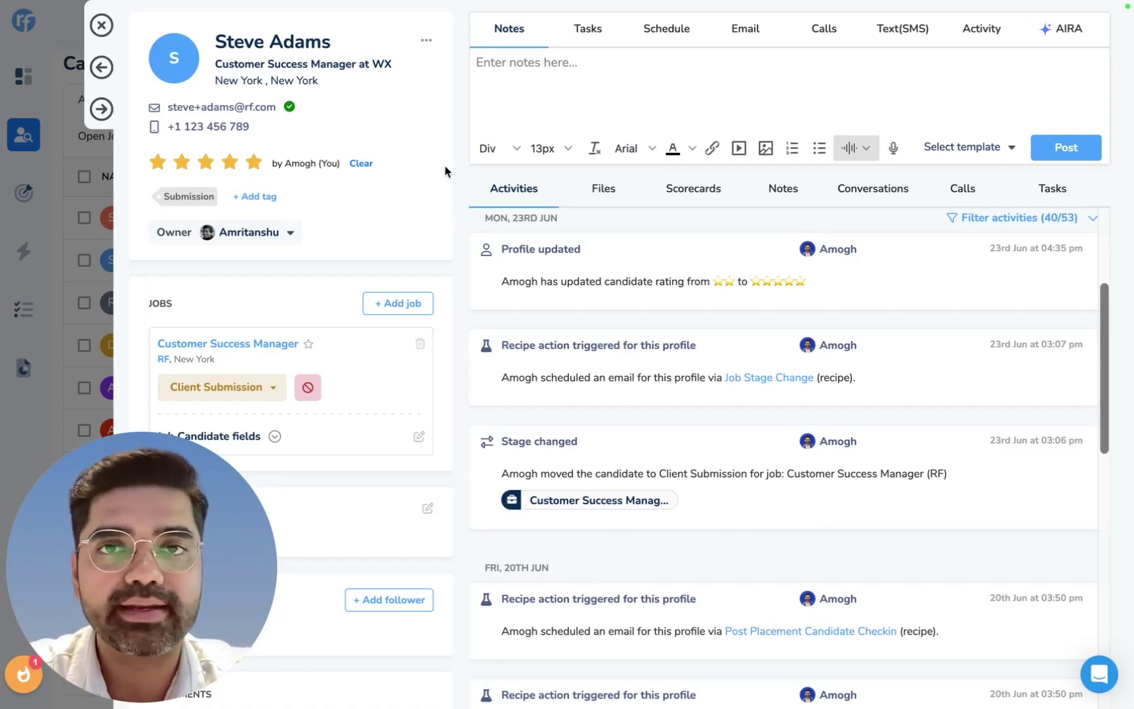
Step: Start a client submission for the Customer Success Manager candidate, generate the email with the Submission Agent, and review the draft
click(426, 40)
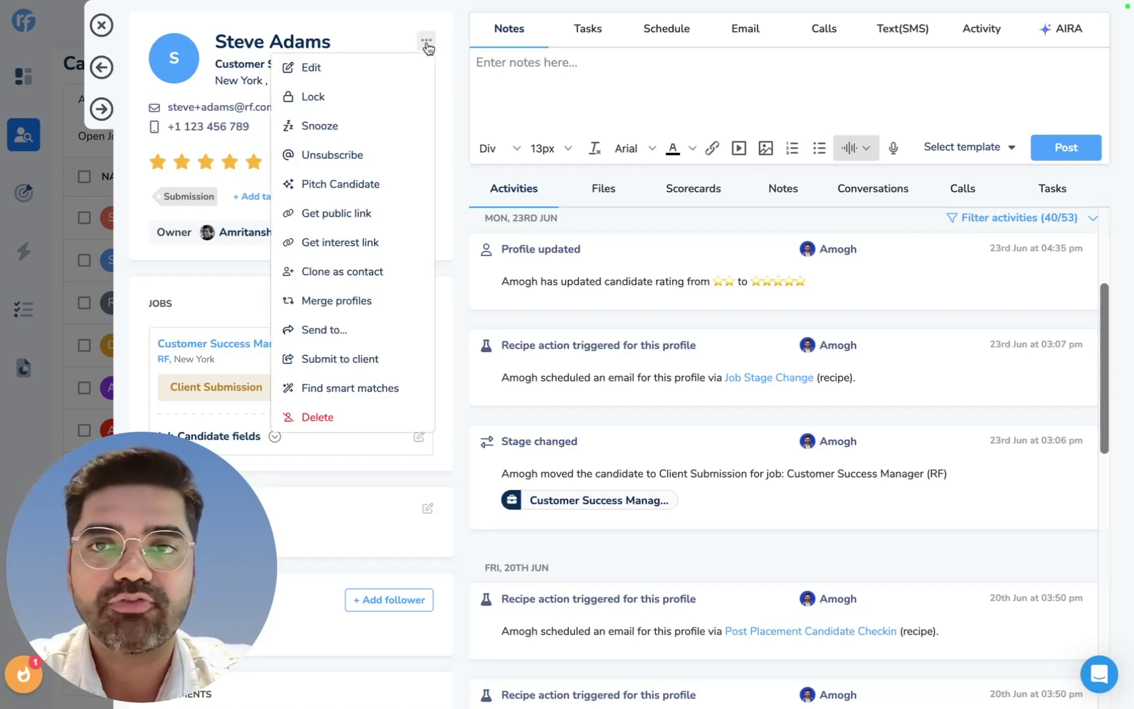
click(361, 363)
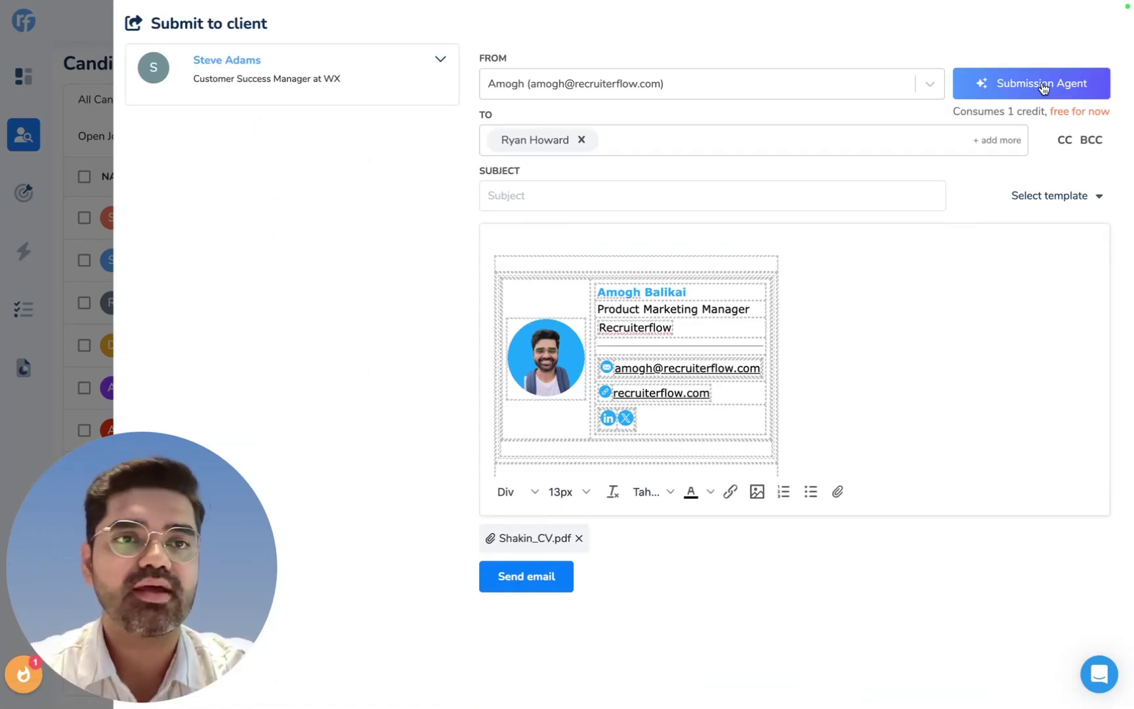
click(1044, 86)
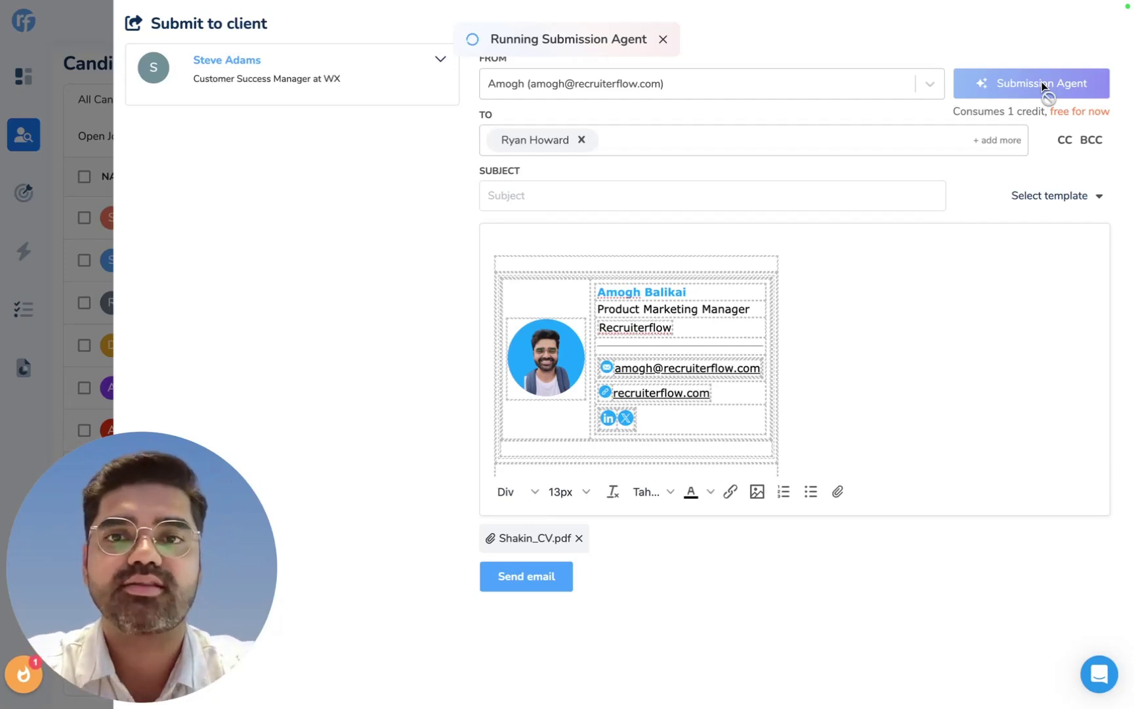
scroll(689, 321, down, 1)
scroll(691, 323, up, 1)
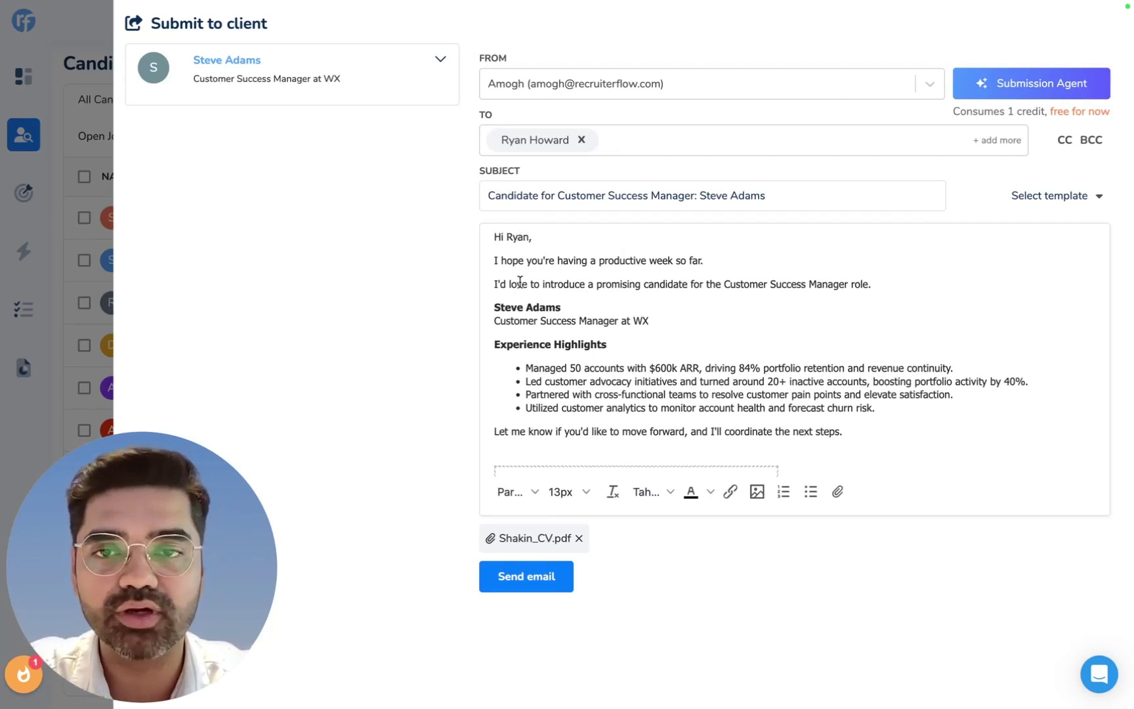
scroll(520, 280, down, 3)
drag(520, 280, 876, 321)
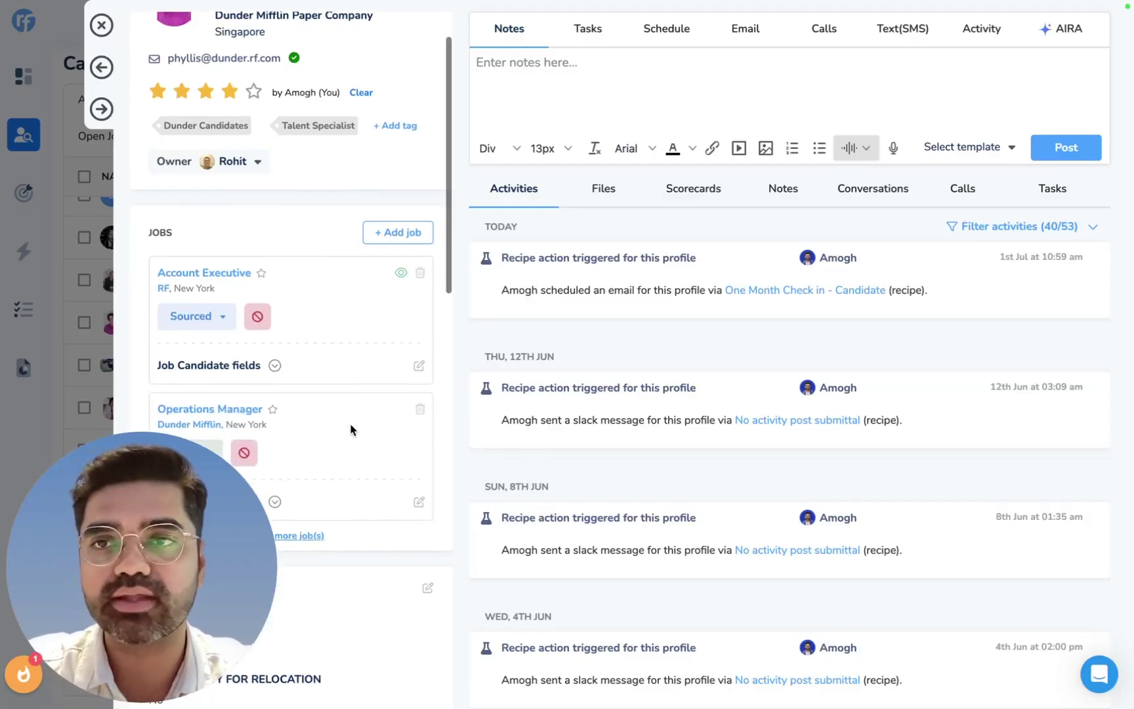
Step: Update the candidate's Account Executive job fields with Visa Sponsorship Needed set to Yes, Relocation Required to No, and Assessment Score to 9
scroll(351, 430, up, 2)
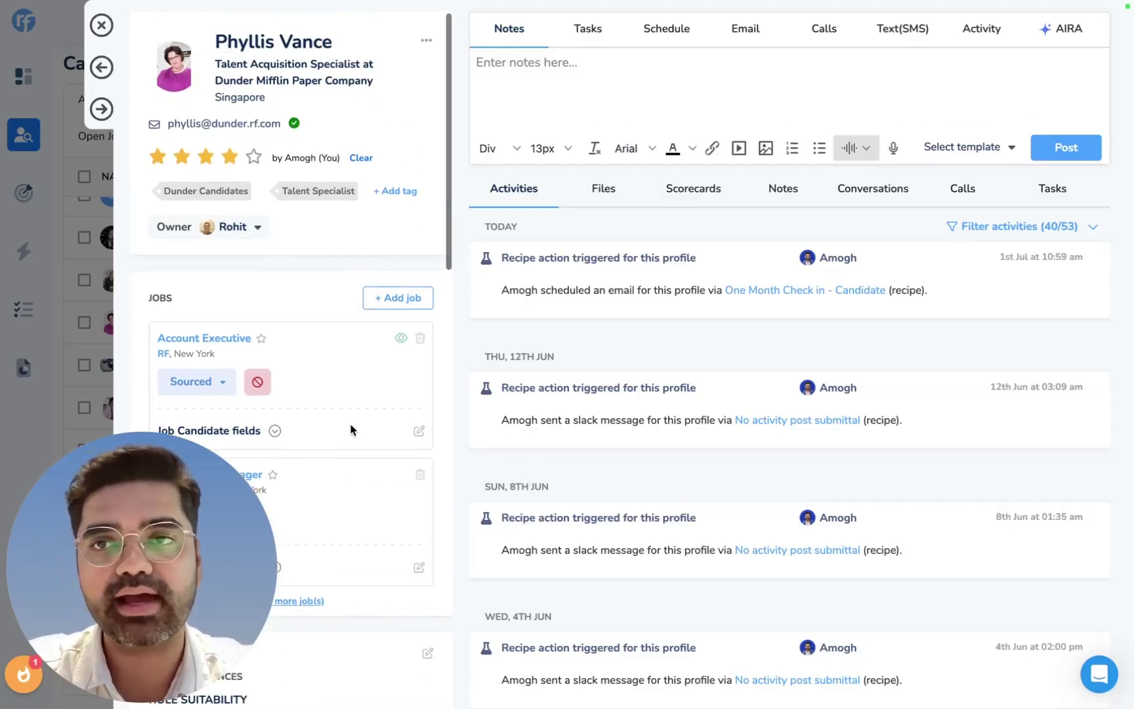
scroll(307, 355, down, 3)
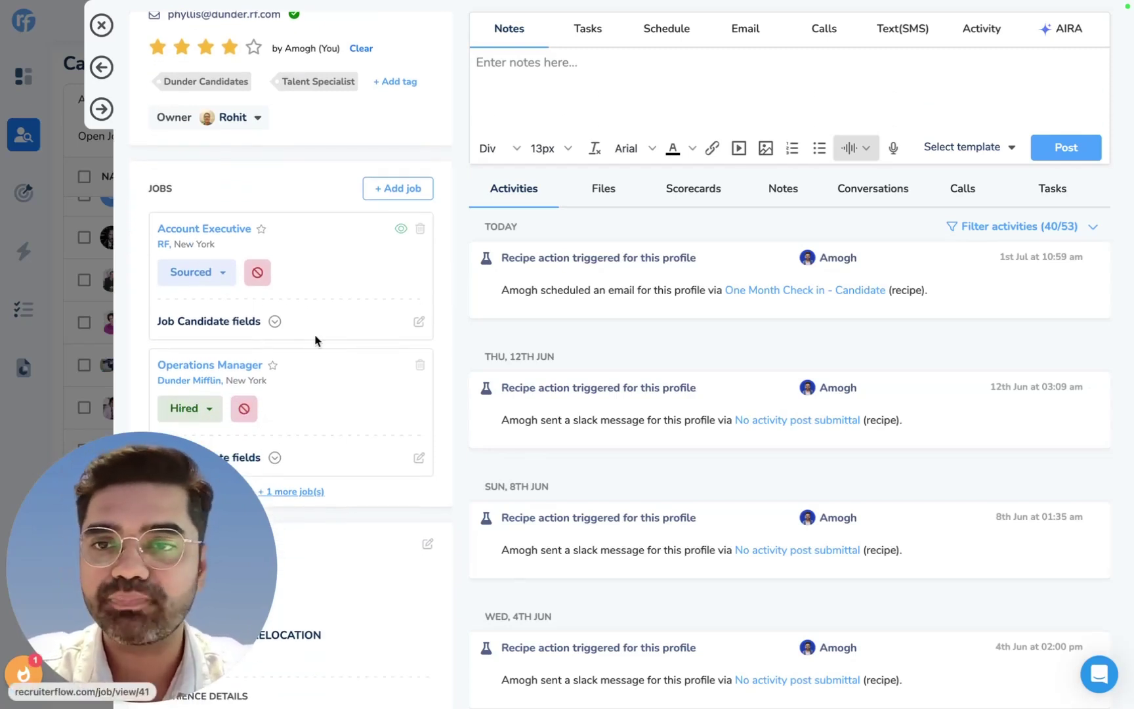
scroll(315, 340, down, 1)
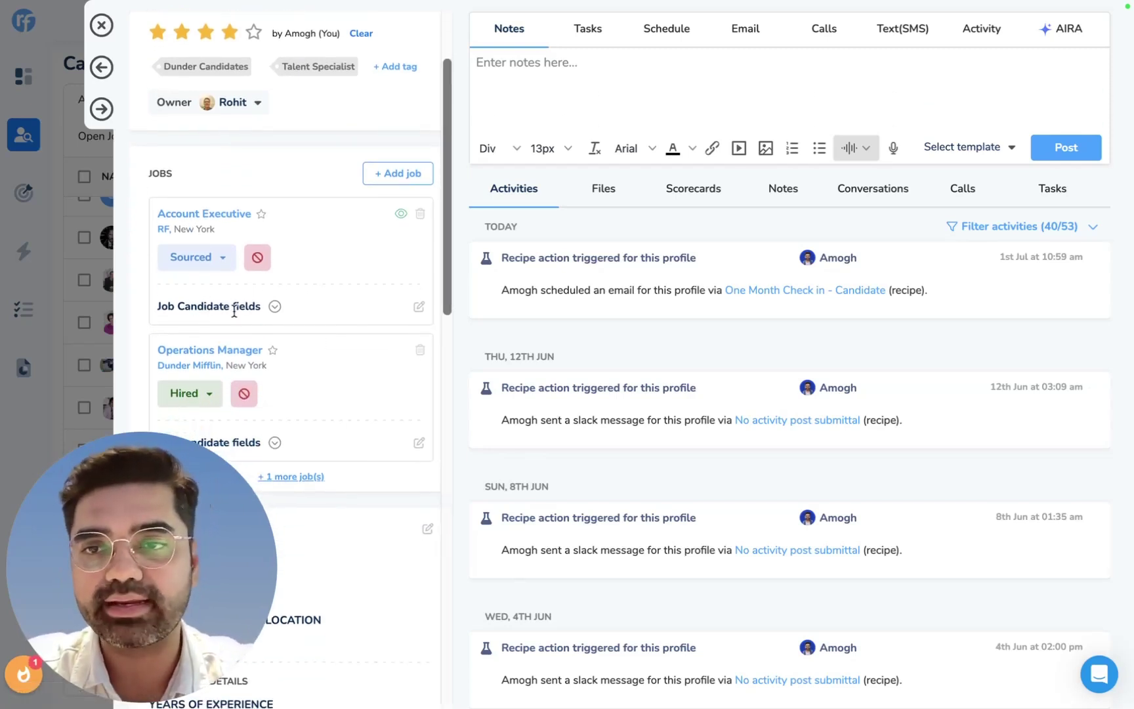
click(275, 307)
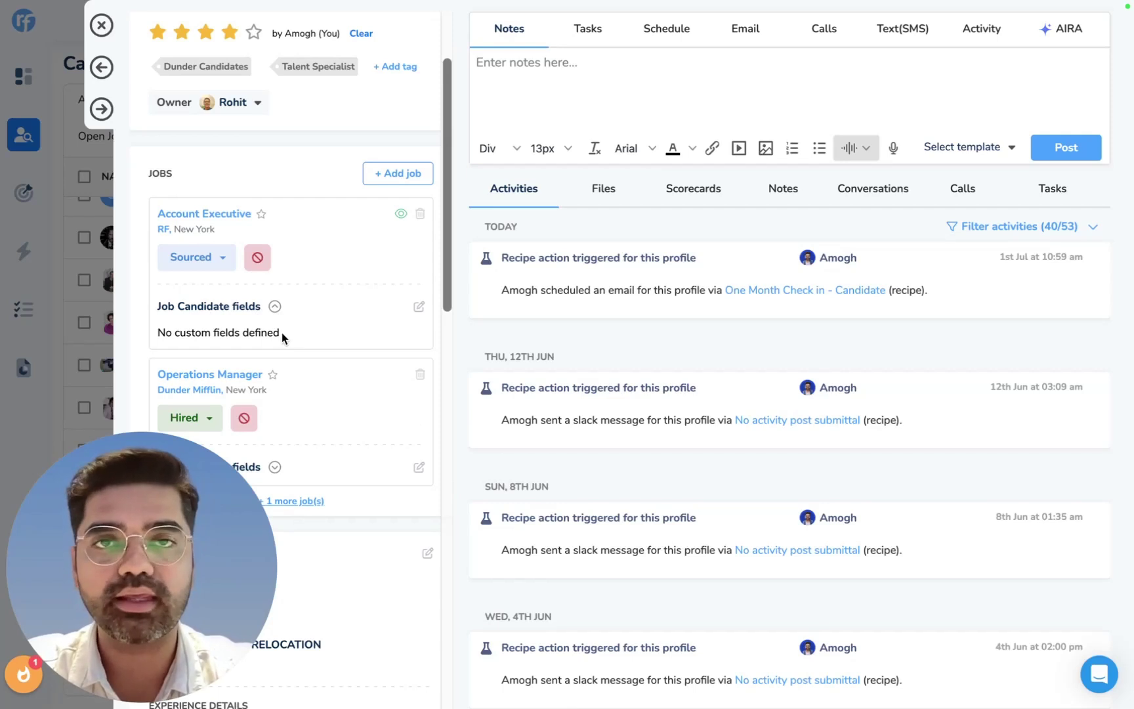
click(418, 307)
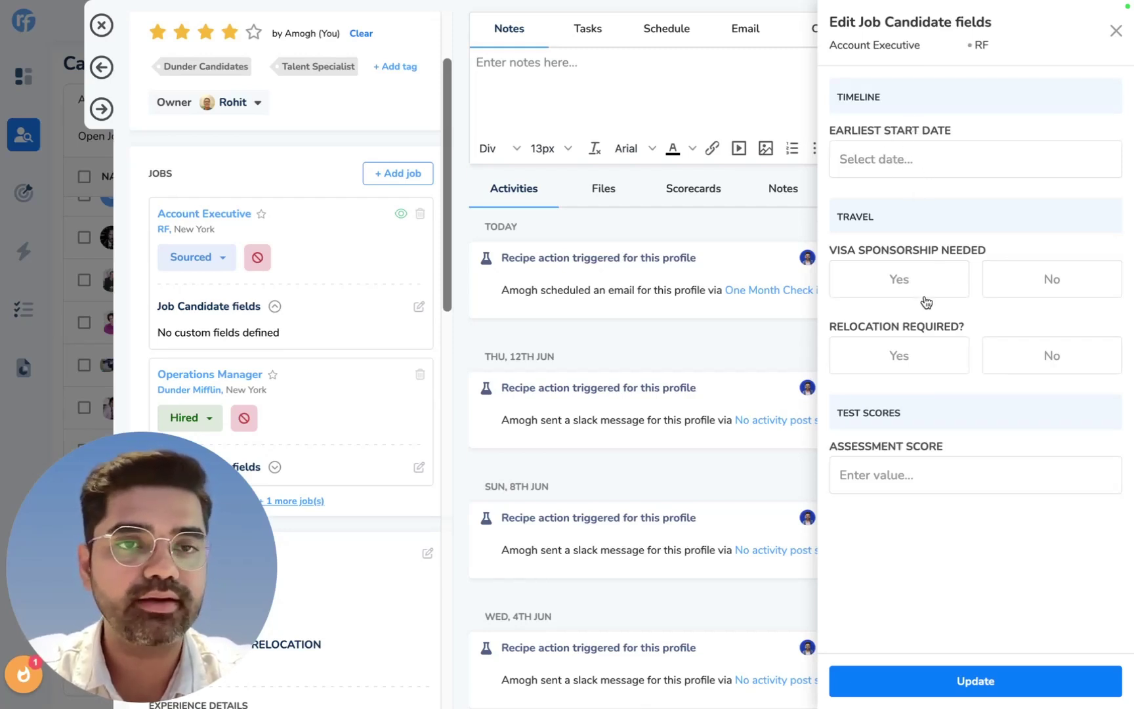
click(908, 281)
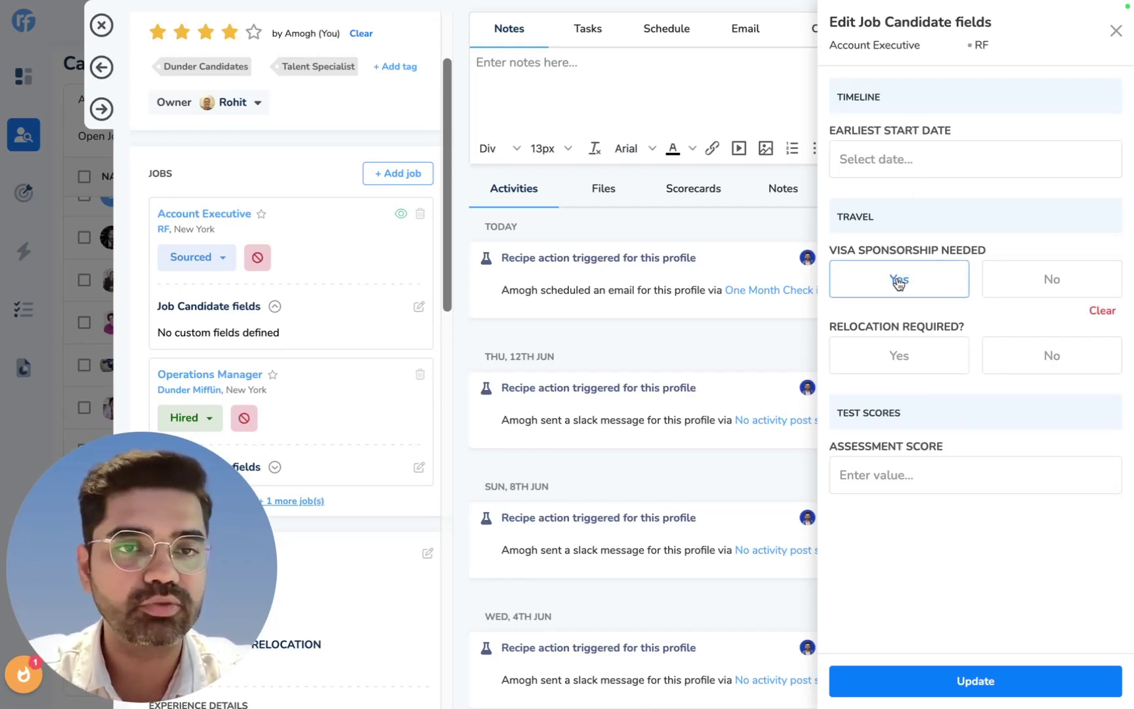
click(1077, 369)
click(870, 477)
text(9)
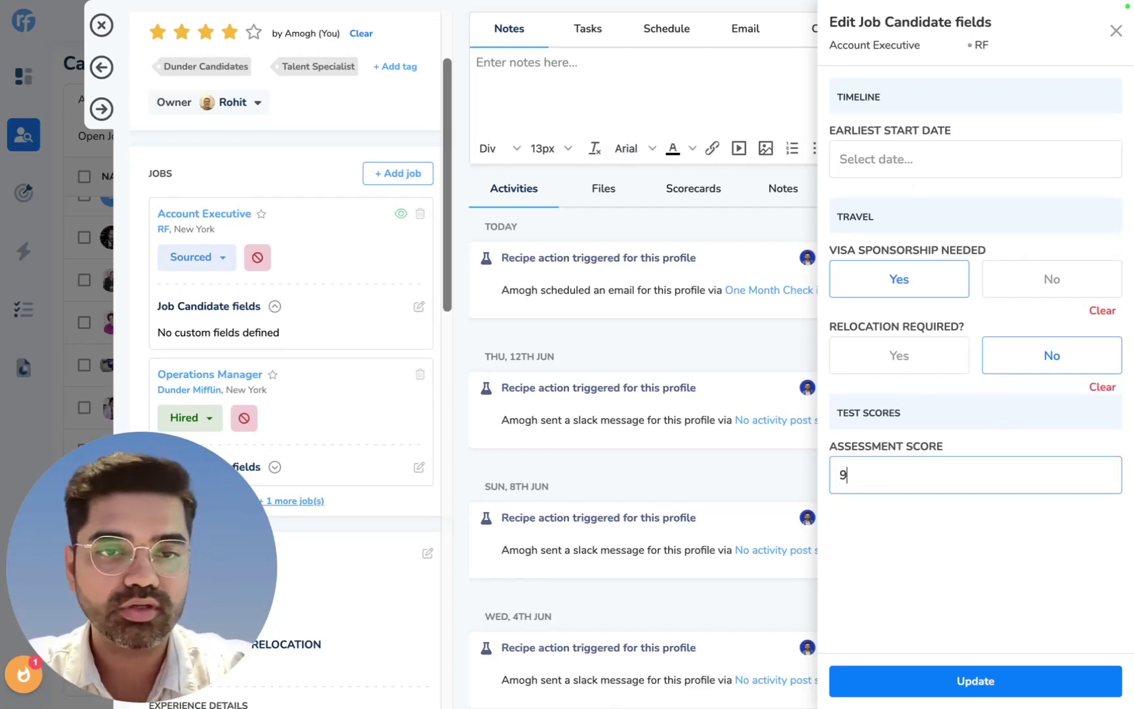
click(923, 683)
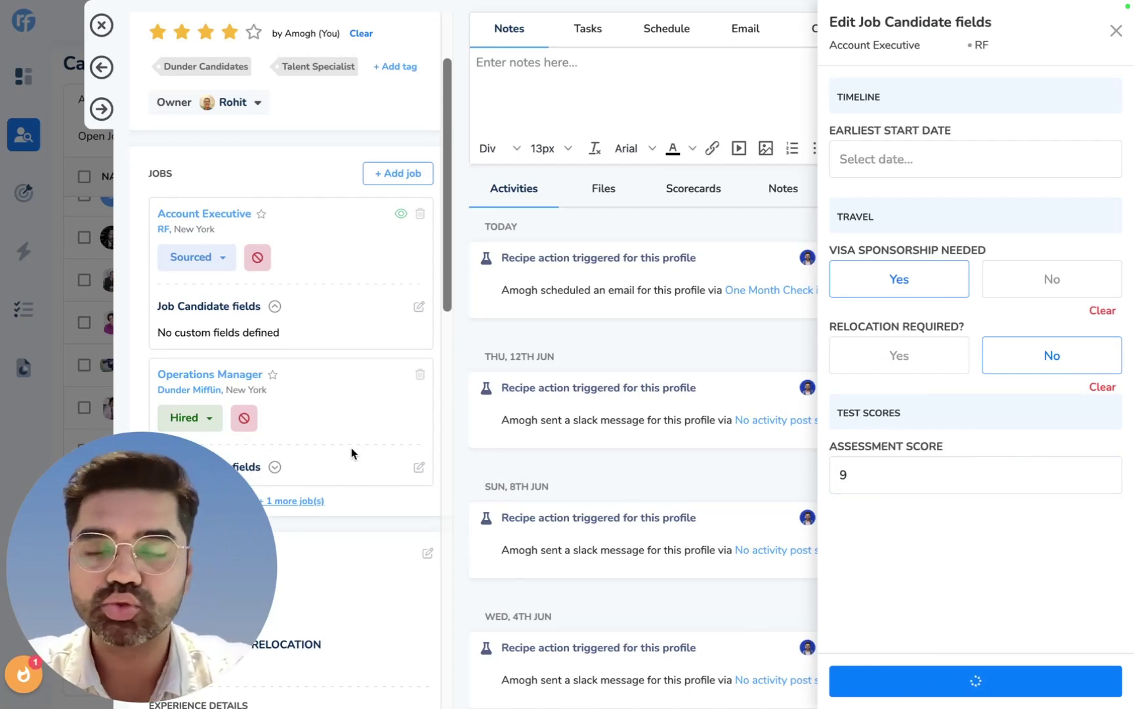
Step: Review the Account Executive job candidate fields and expand those of the Operations Manager job for comparison
scroll(298, 352, down, 2)
scroll(298, 352, down, 1)
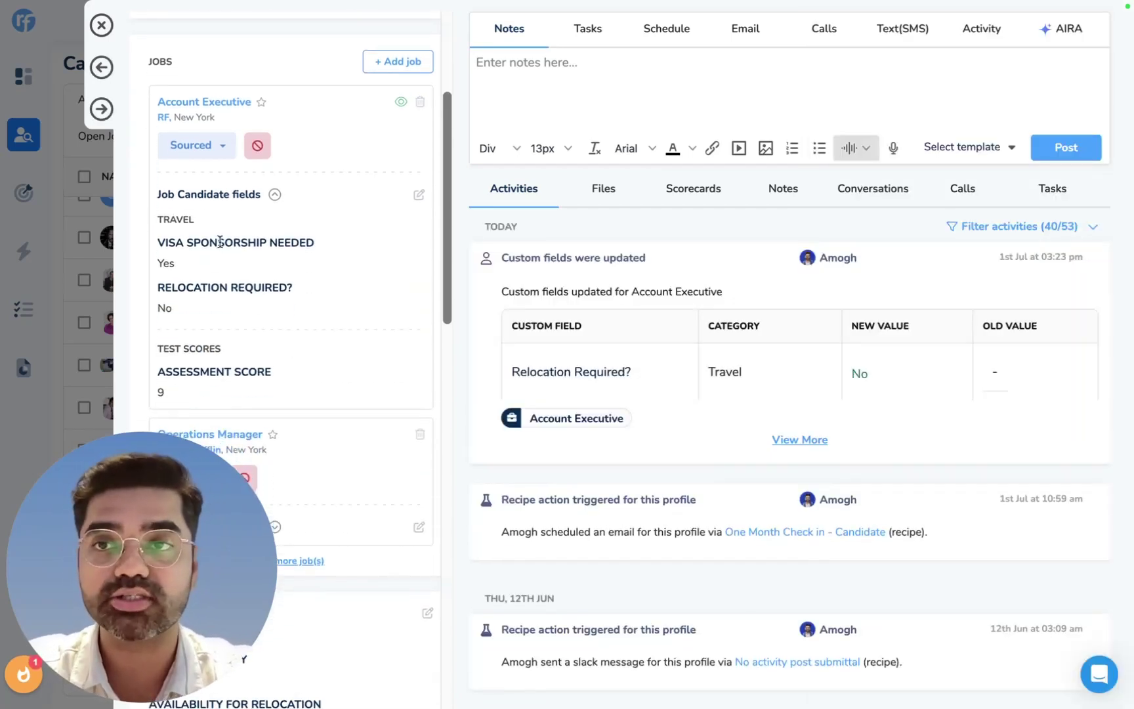
scroll(233, 111, down, 5)
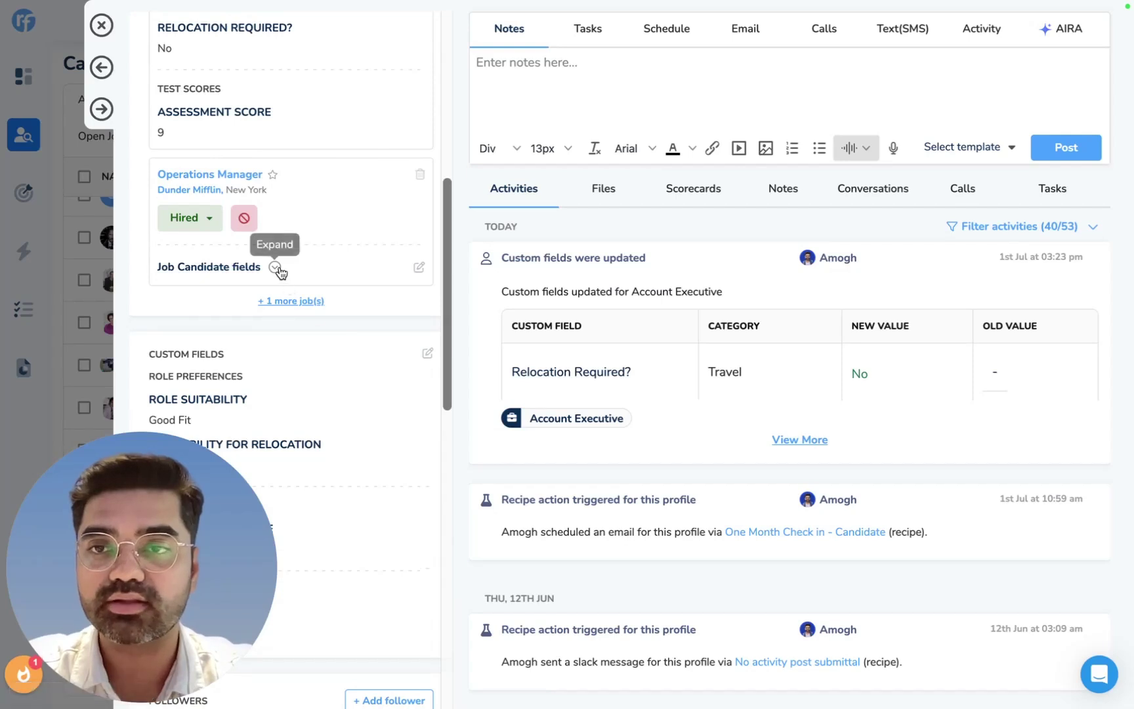
click(276, 267)
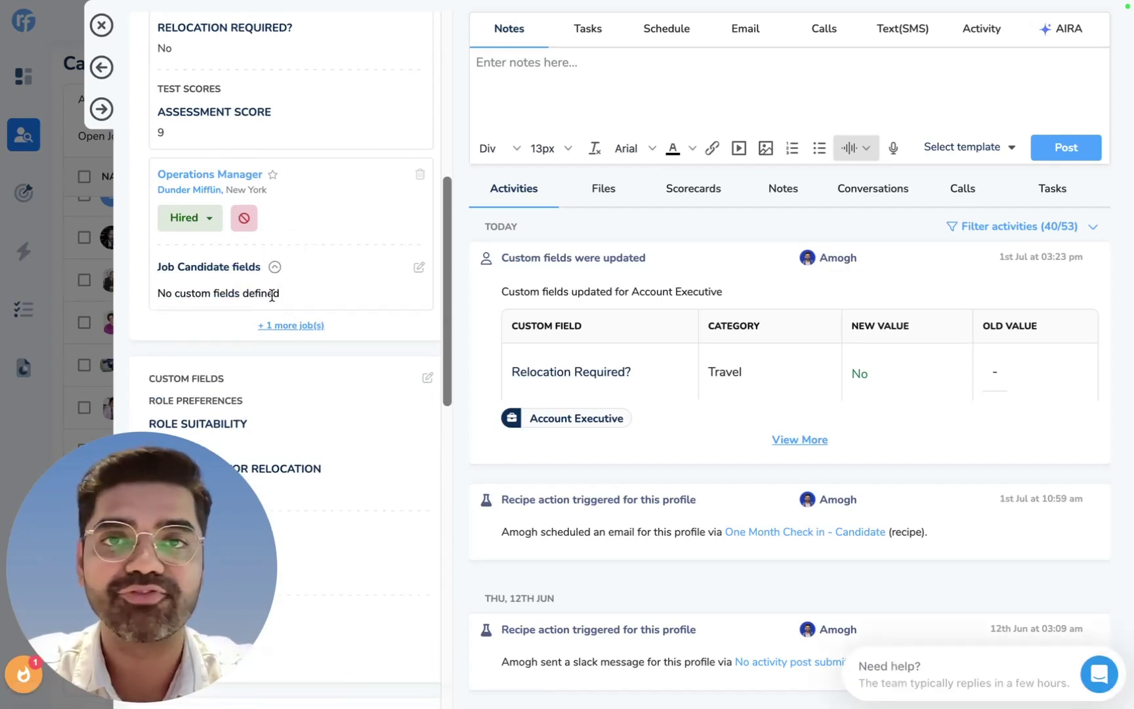
scroll(283, 304, up, 10)
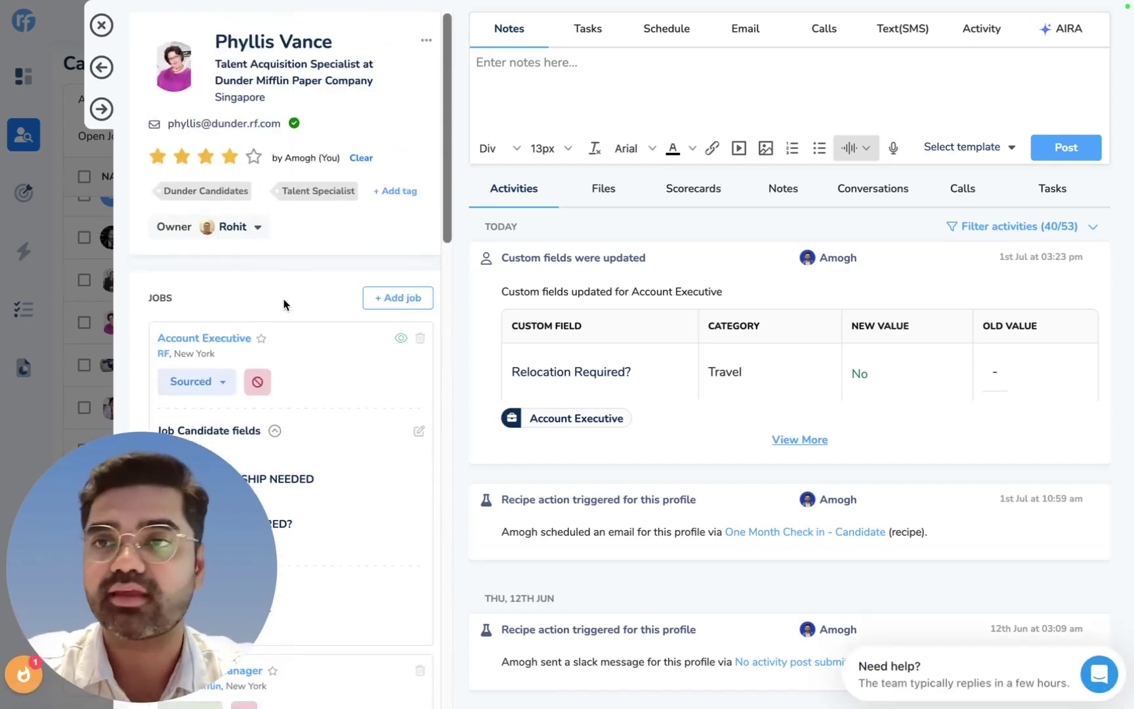
Step: Close the candidate profile and open a blank Job Candidate field form in the custom fields settings
click(103, 27)
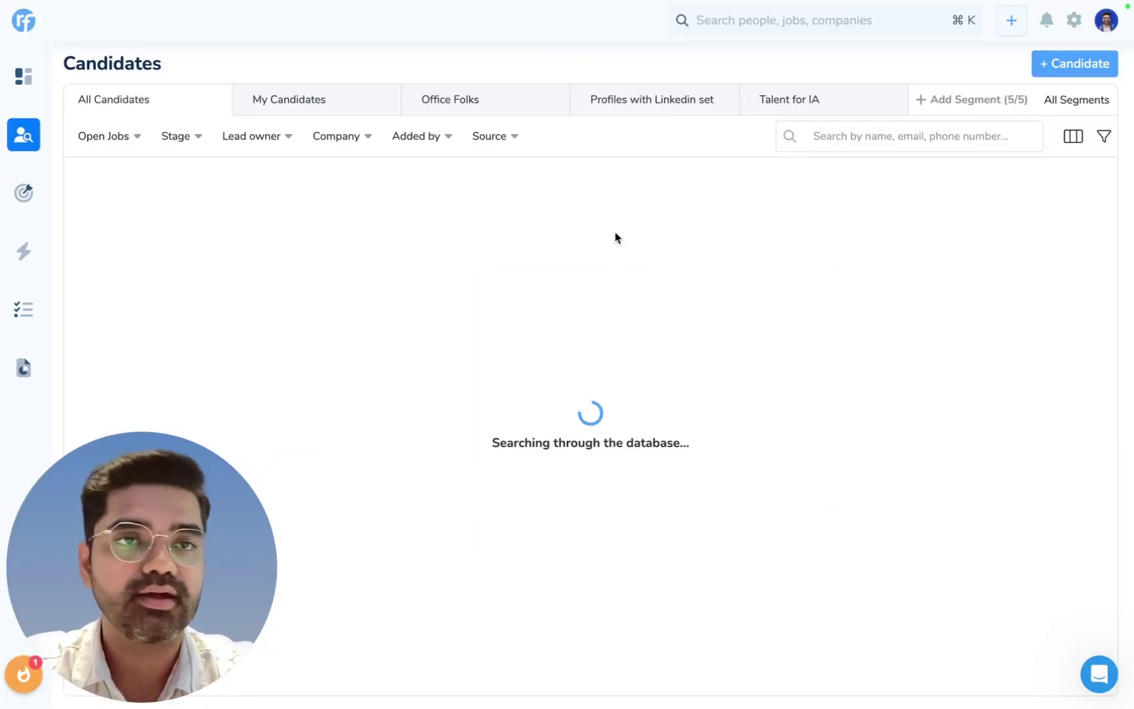
click(1074, 25)
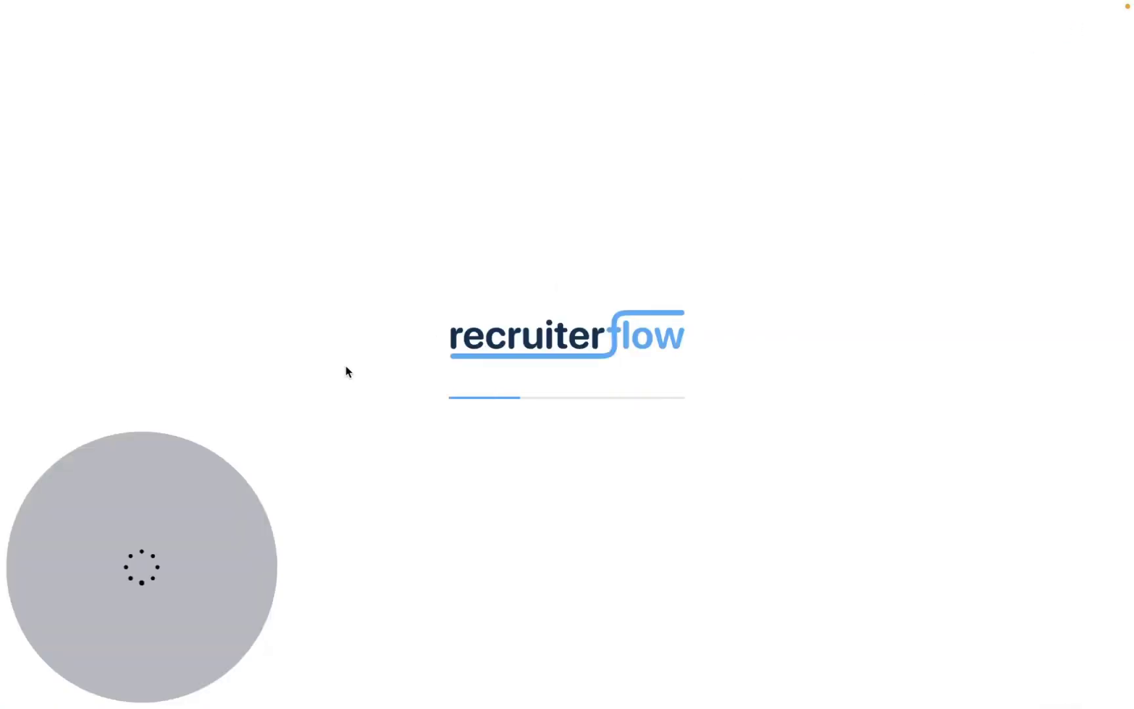
scroll(203, 365, down, 8)
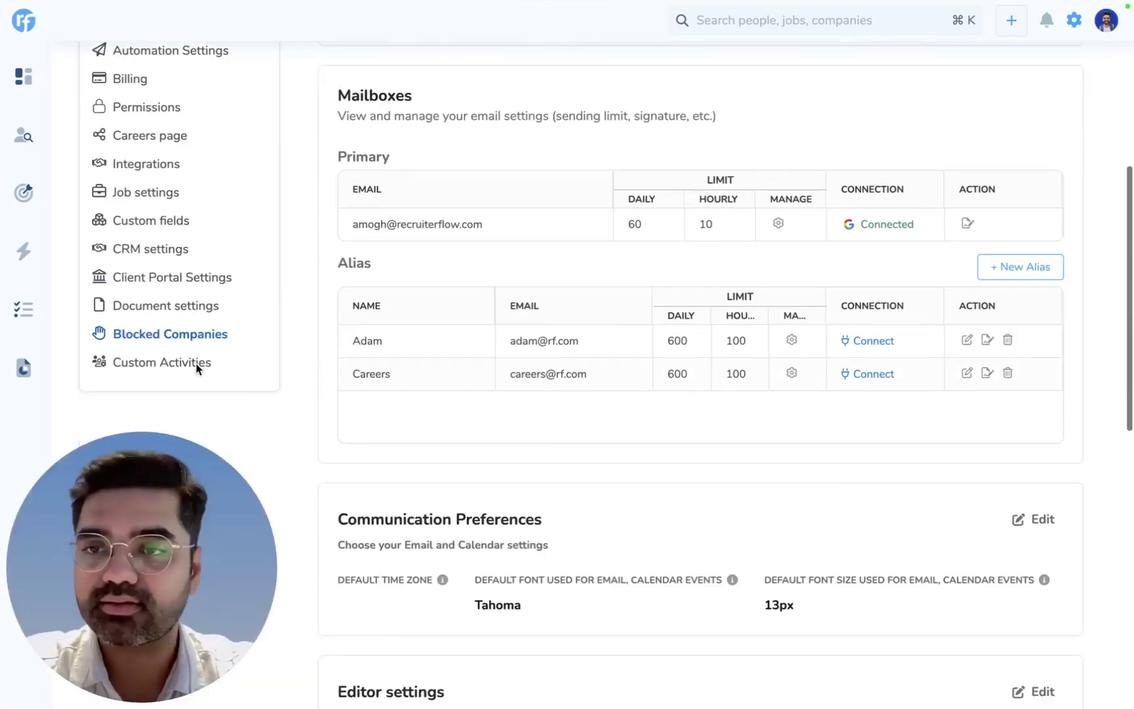
click(152, 101)
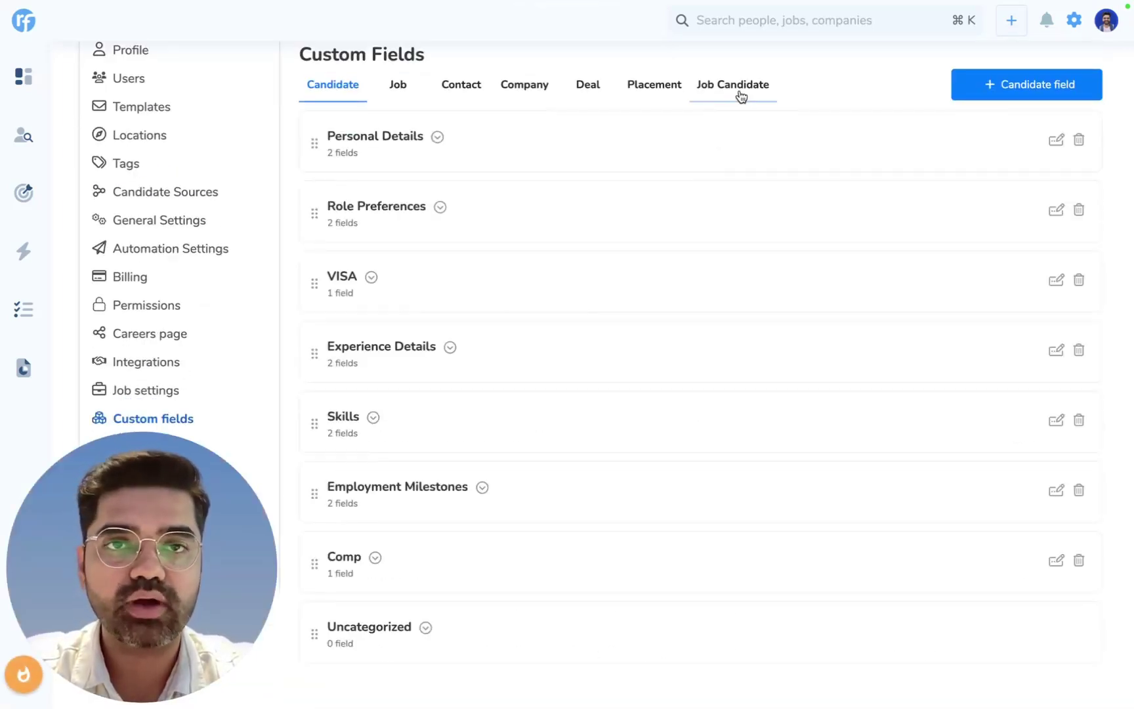
click(739, 97)
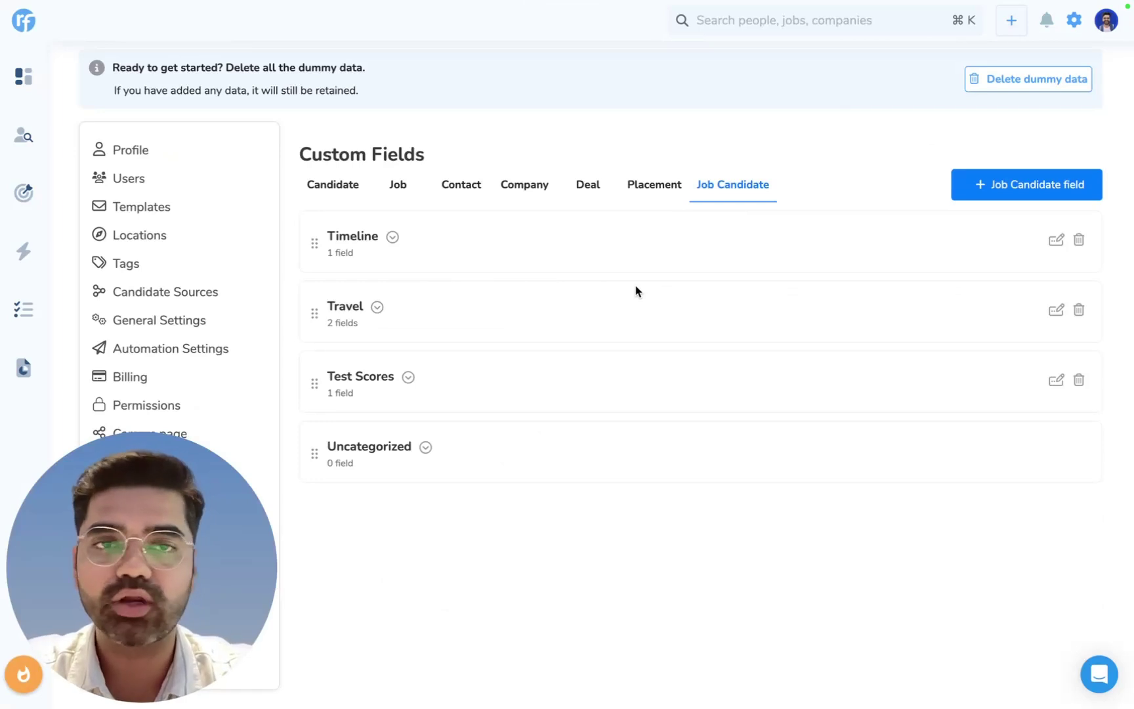
click(1032, 187)
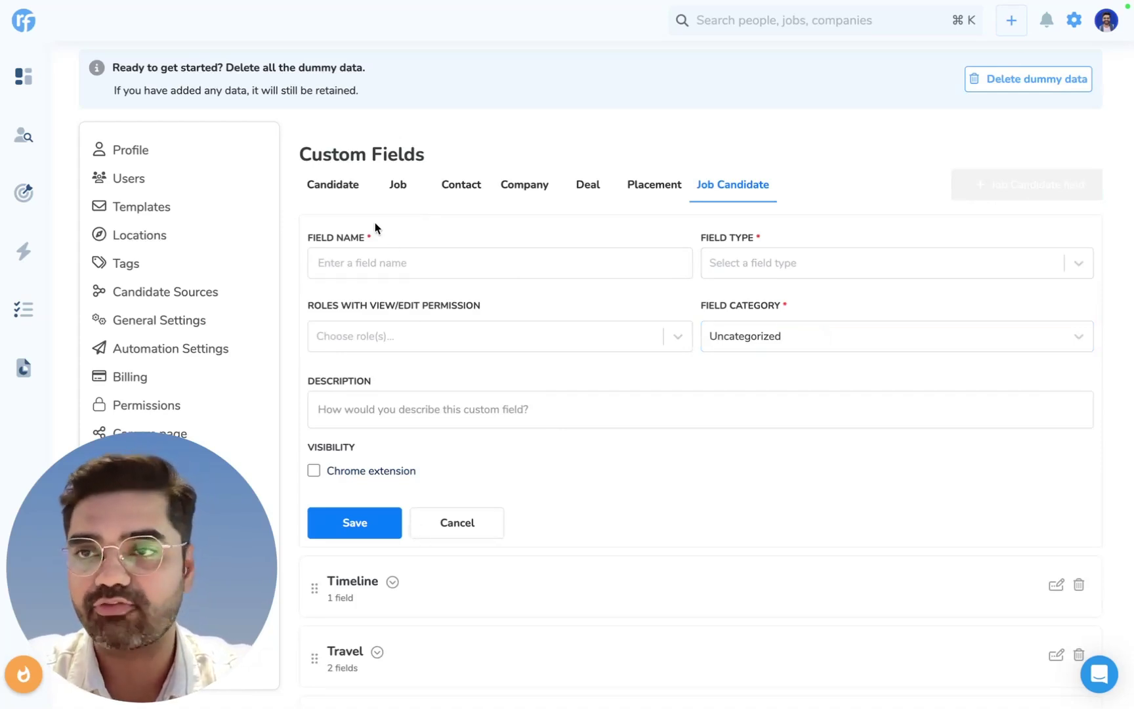
Step: Open the candidate card customization for the Jobs board and try to add the Assessment Score and Visa Sponsorship Needed fields
mouse_move(36, 136)
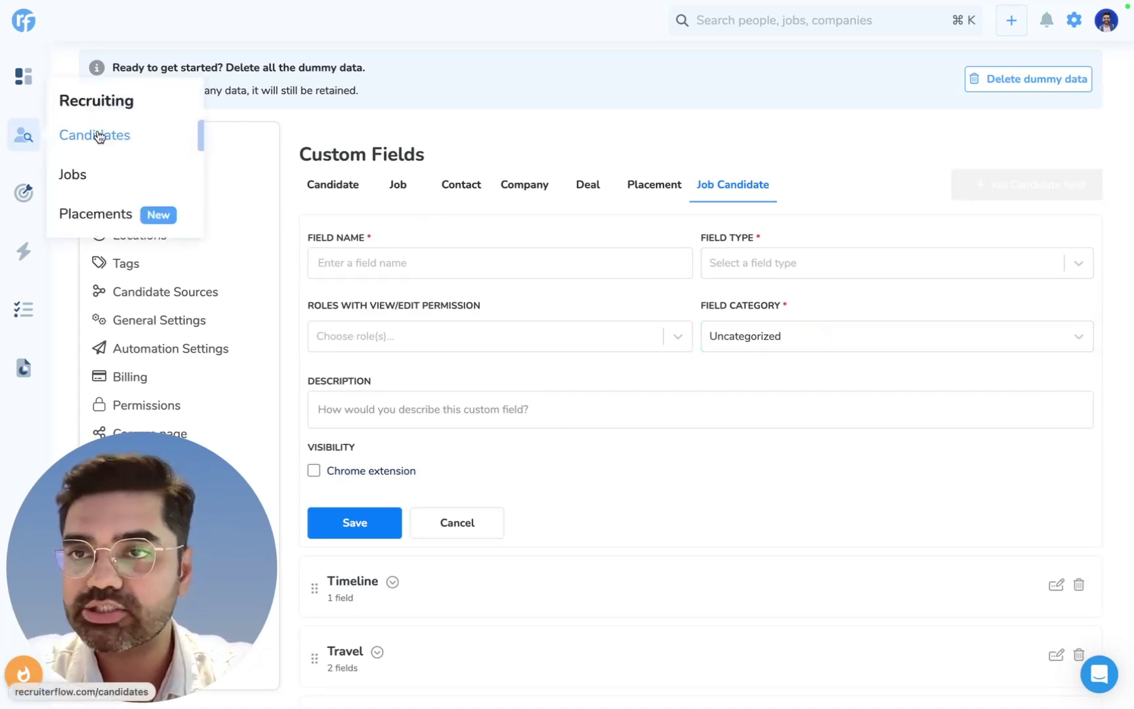
click(80, 174)
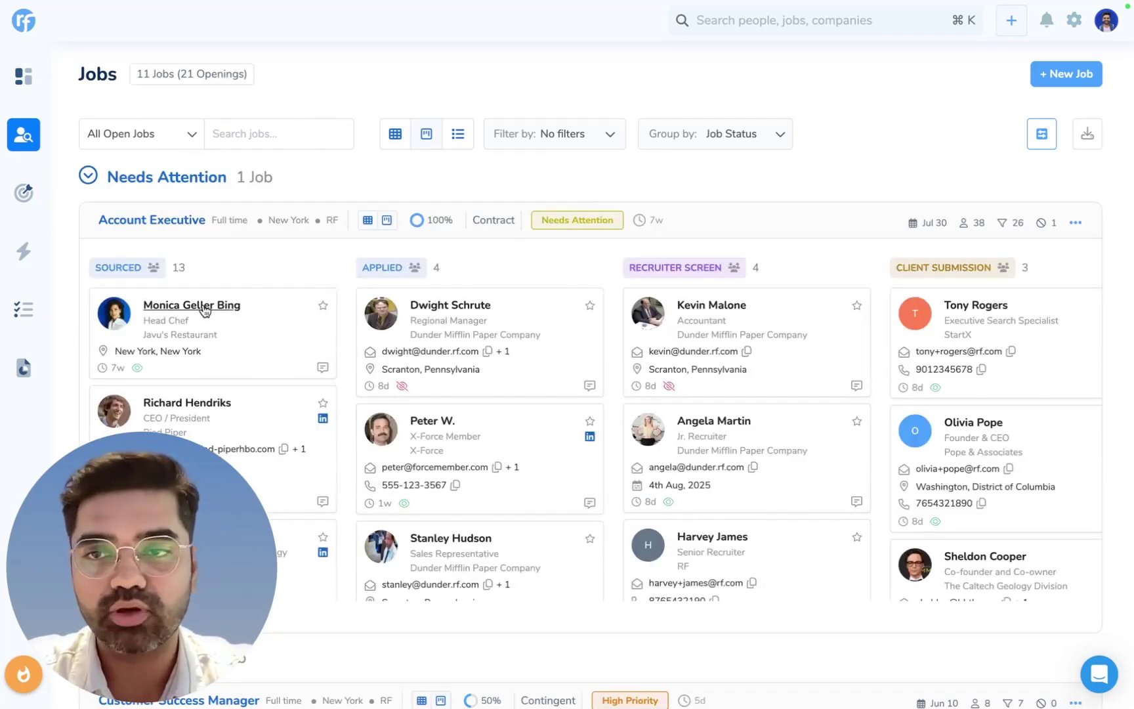
click(1044, 138)
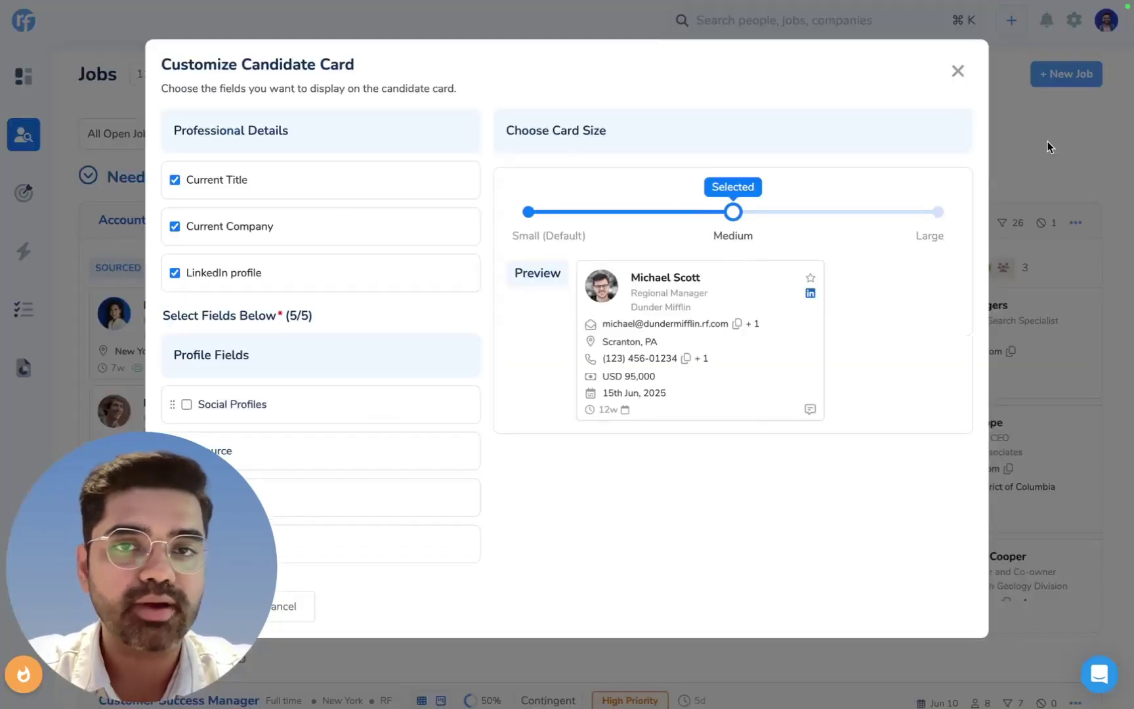
scroll(362, 284, down, 6)
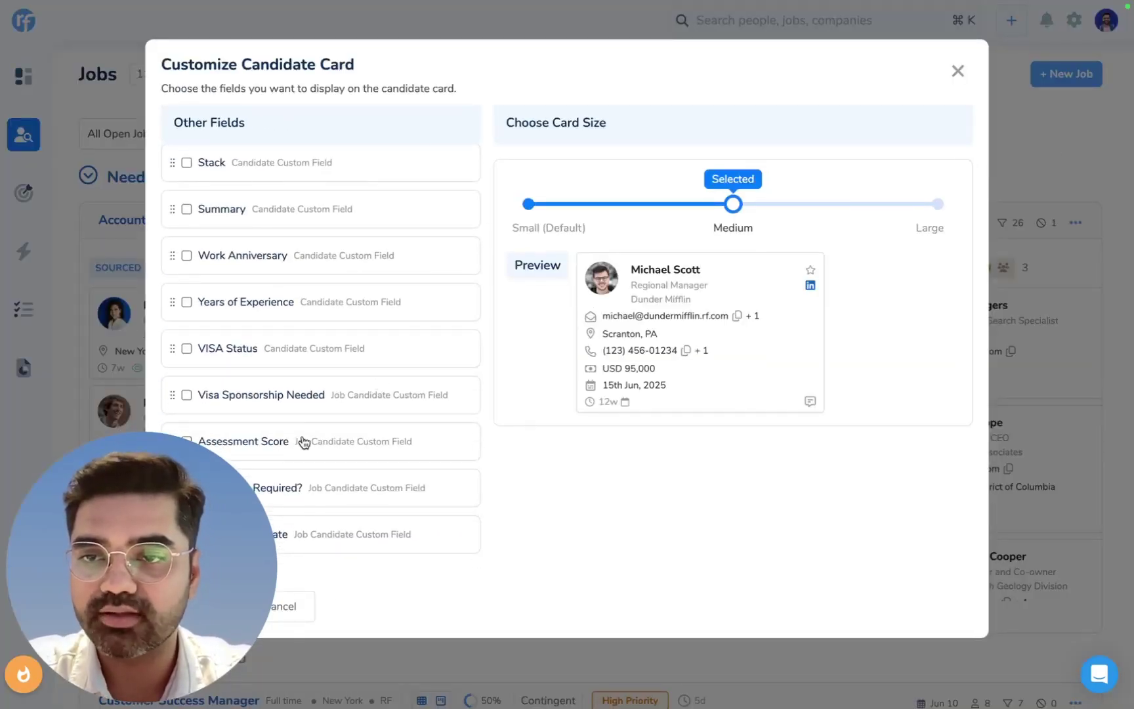
click(274, 458)
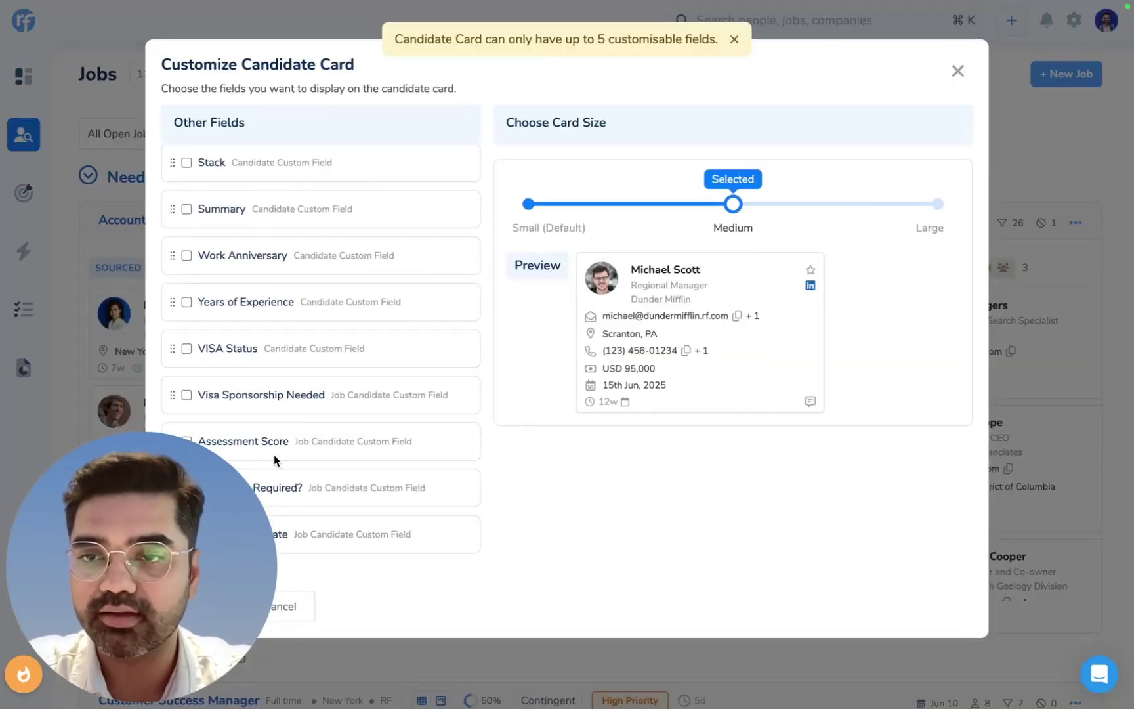
click(187, 396)
Step: Remove the Email and Location profile fields from the candidate card
scroll(279, 331, up, 8)
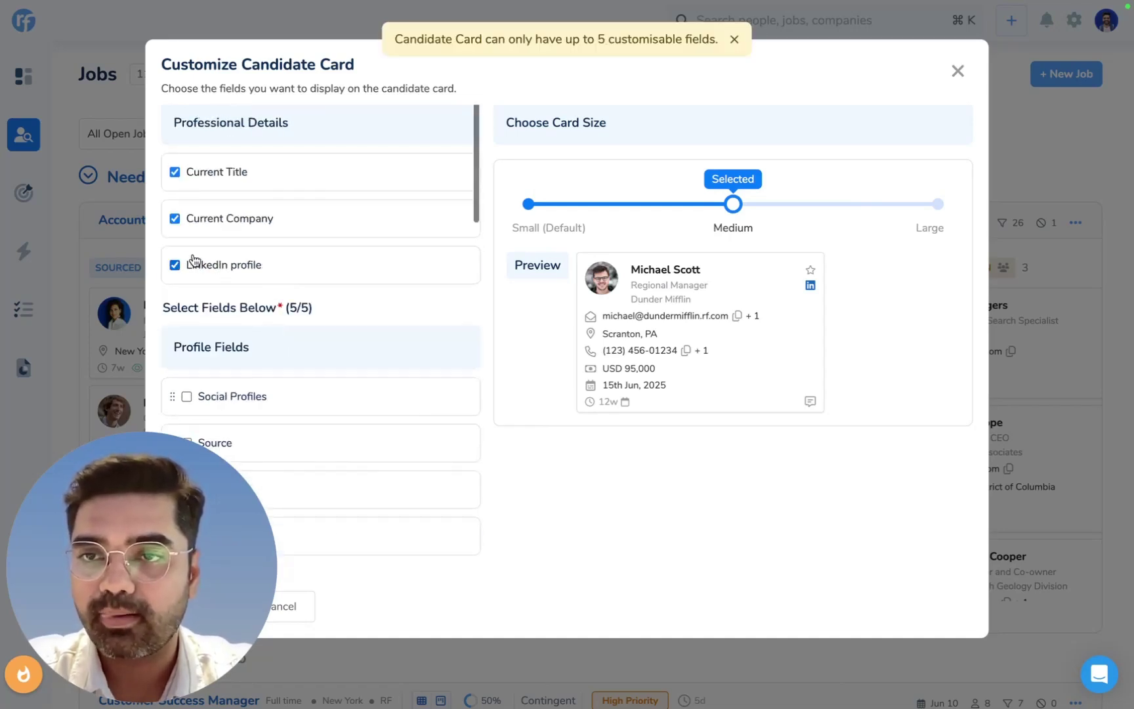
scroll(197, 309, down, 3)
click(186, 342)
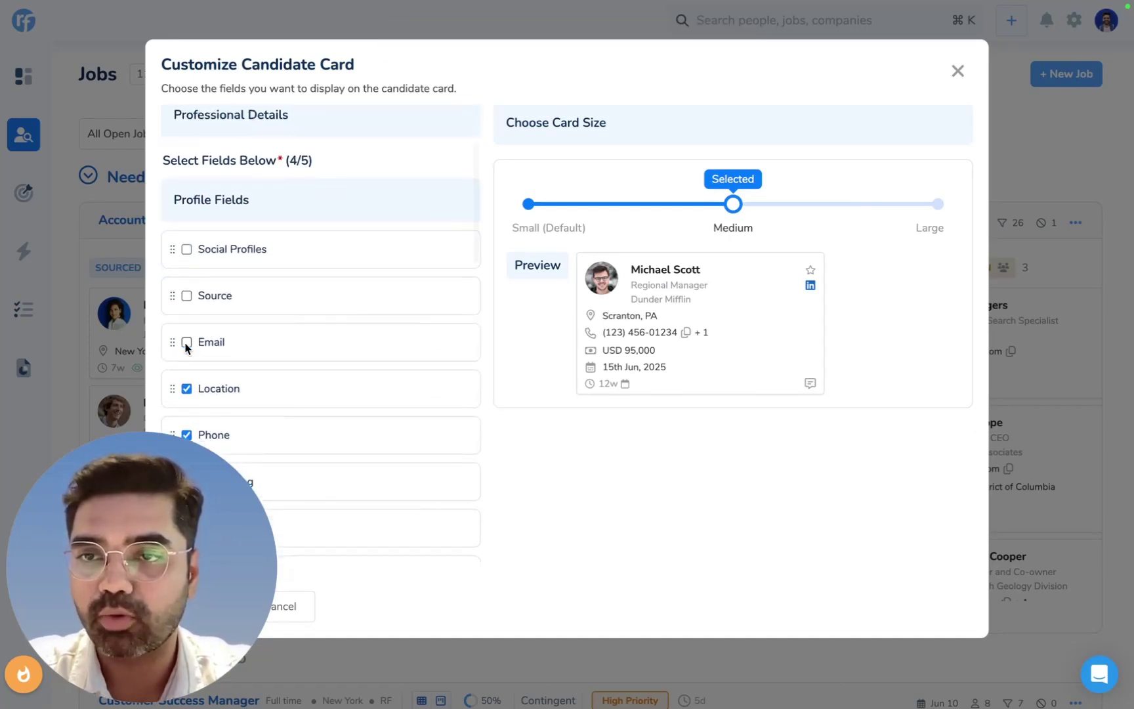
click(186, 389)
Step: Add the Visa Sponsorship Needed and Assessment Score job candidate fields to the card and save the customization
scroll(197, 381, down, 10)
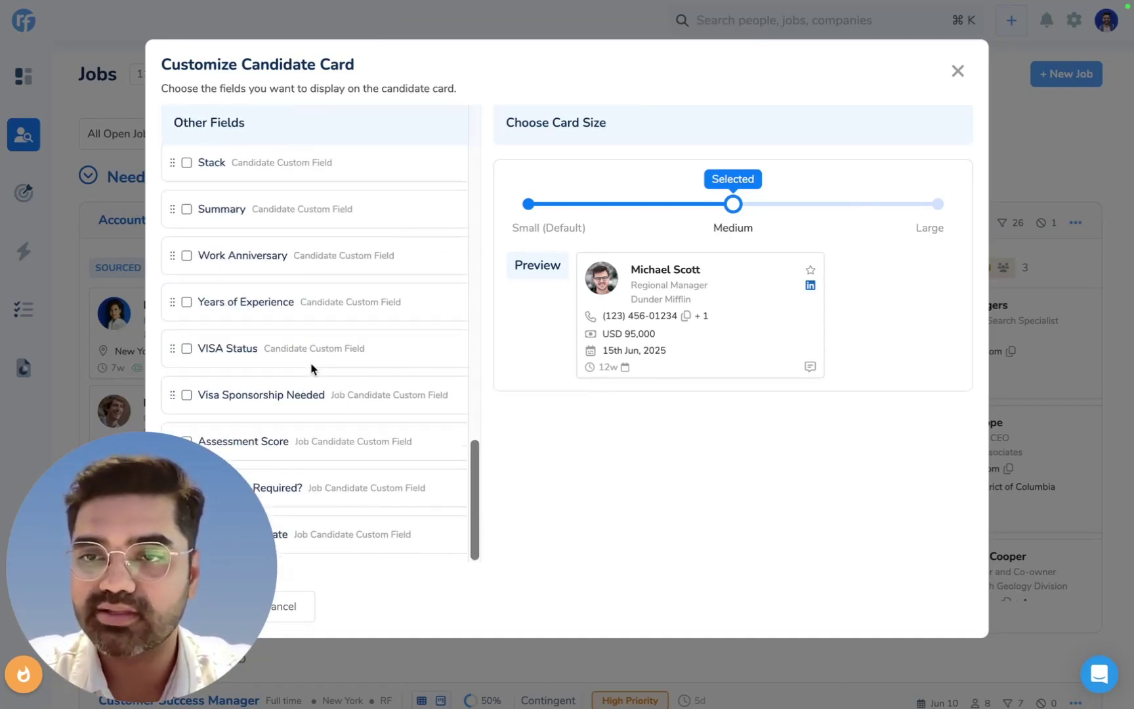
click(186, 395)
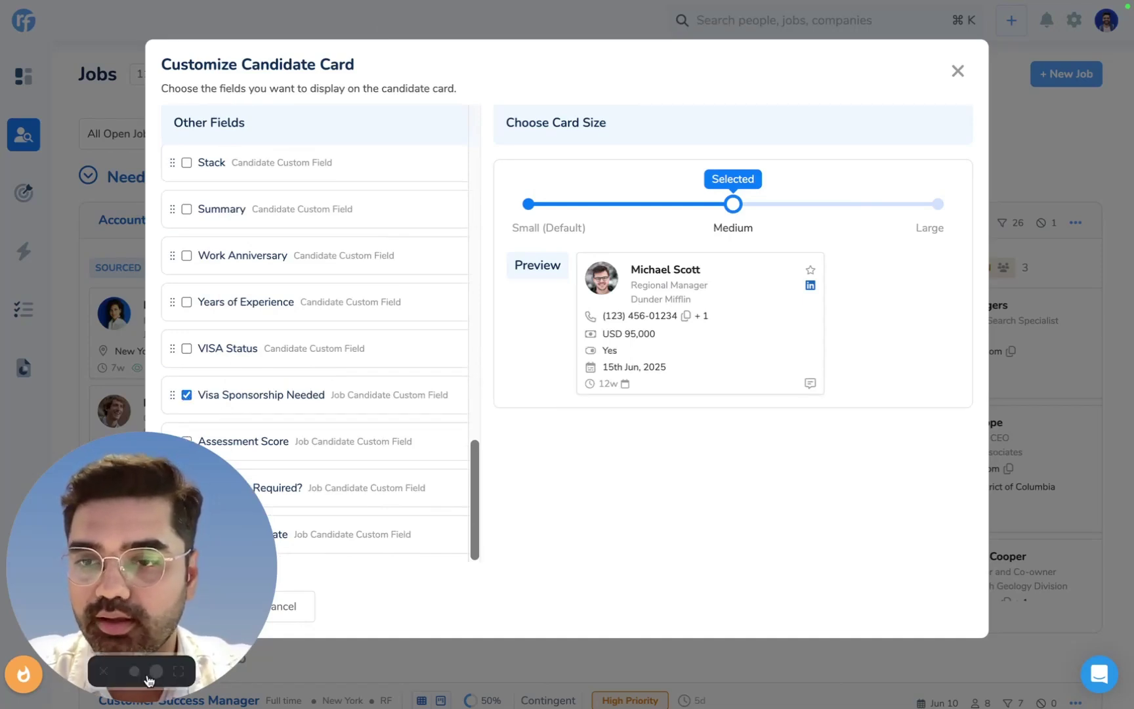
click(134, 671)
click(187, 441)
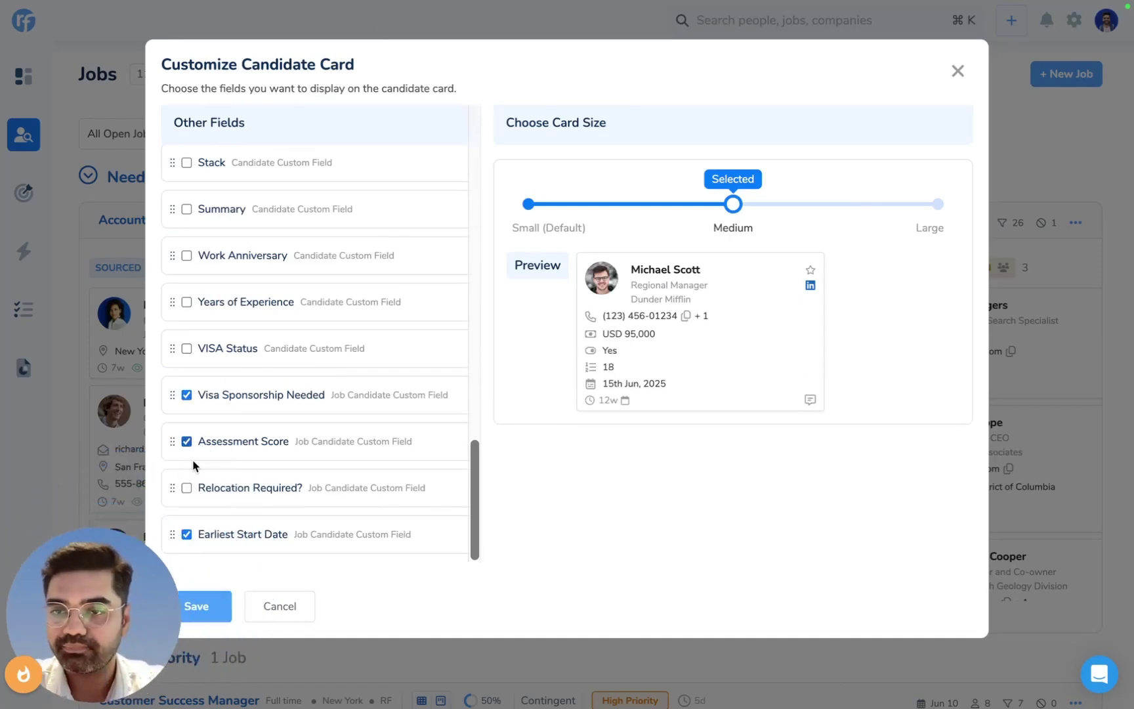
click(197, 606)
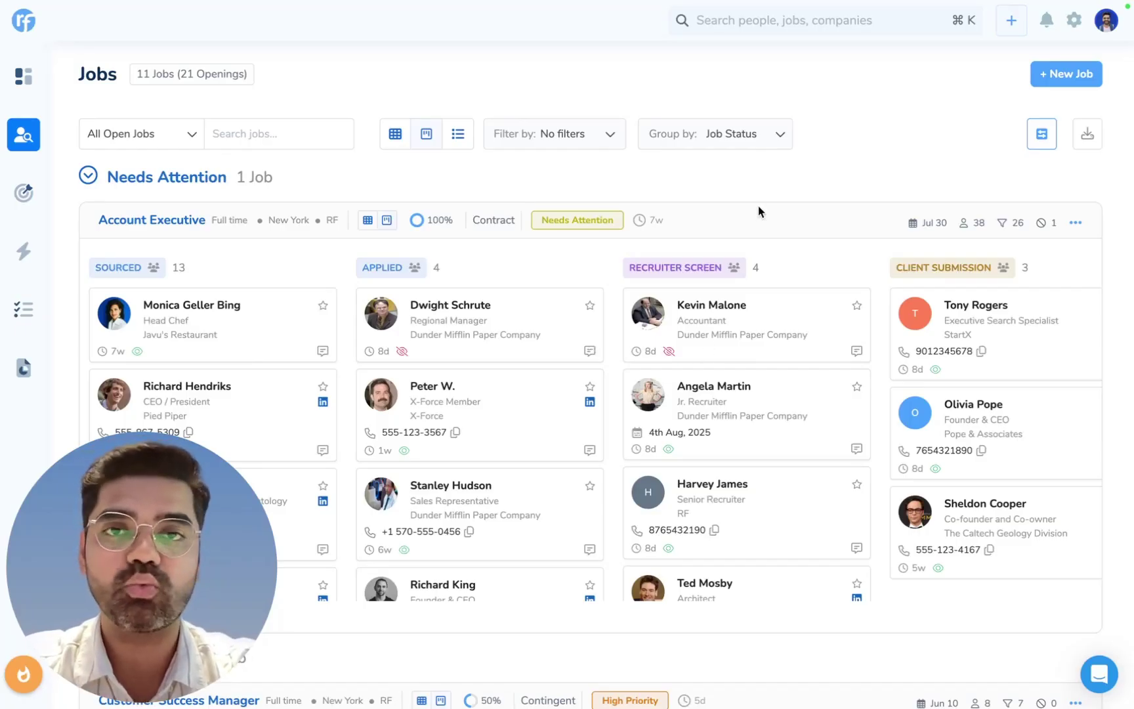
Step: Try closing the Account Executive job with the reasons Client Withdrew and Filled – Candidate Hired, and cancel the closure
click(1075, 222)
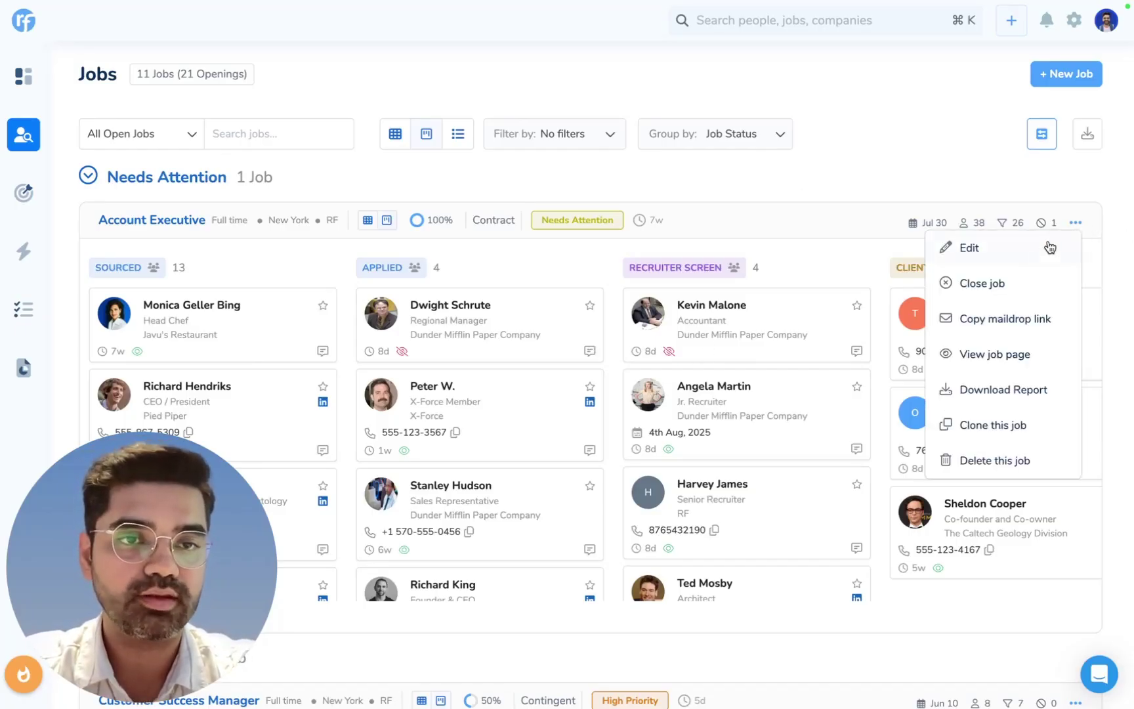
click(982, 284)
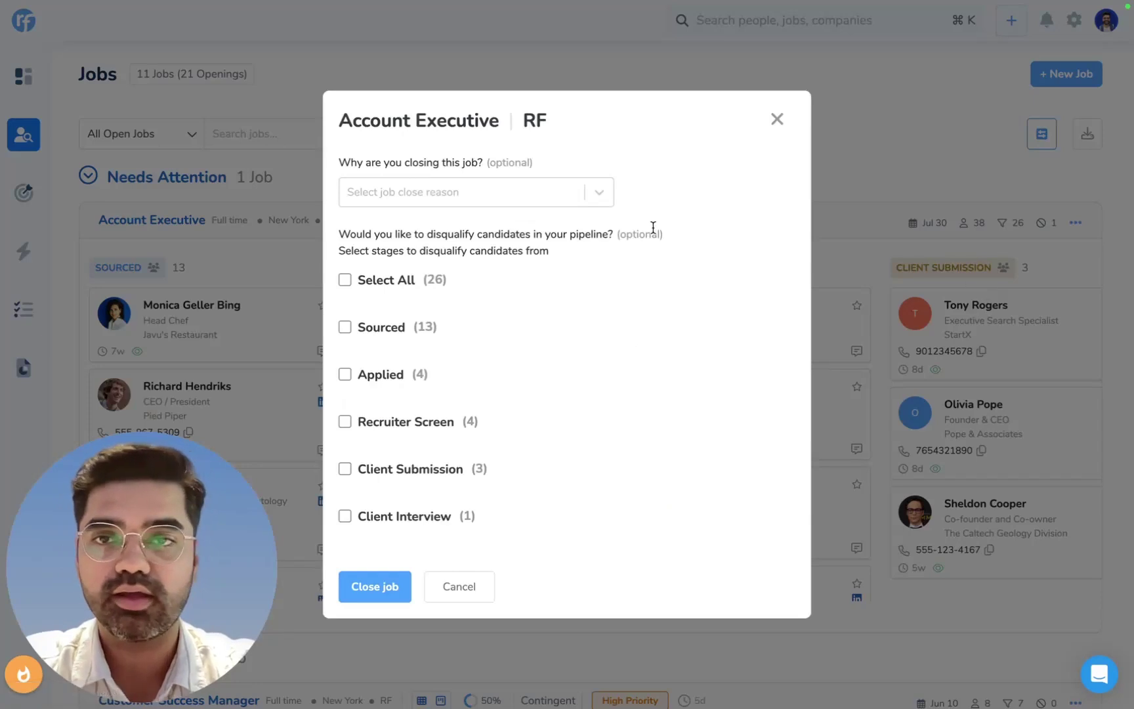
click(605, 192)
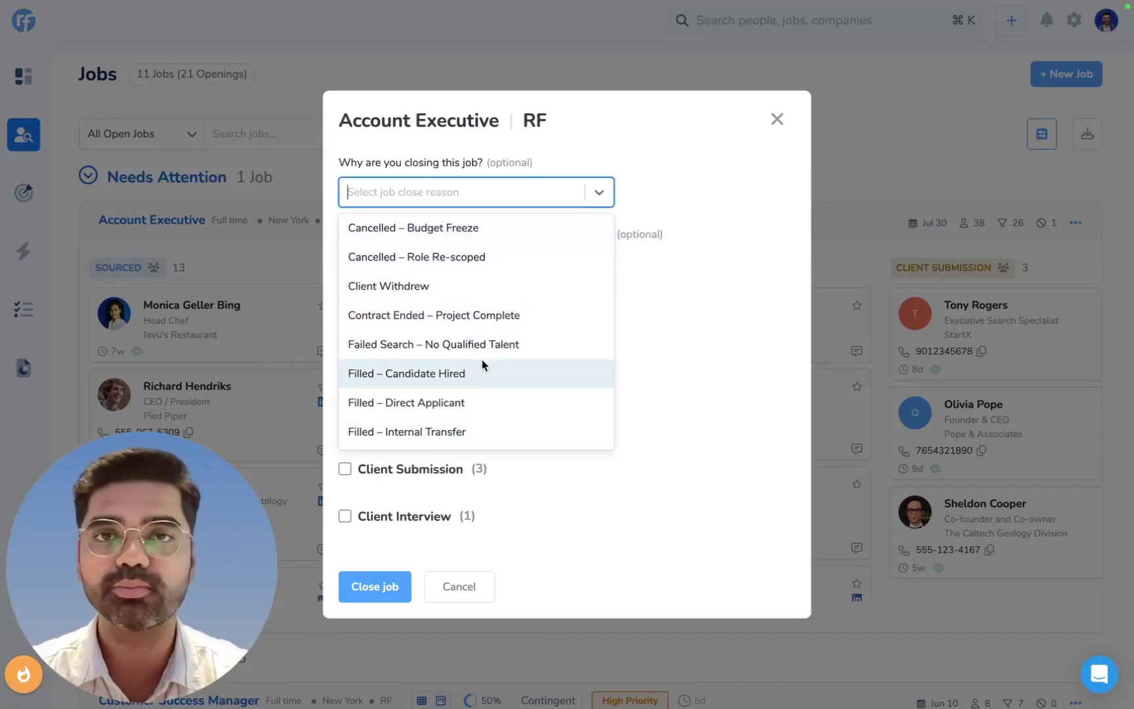
click(428, 286)
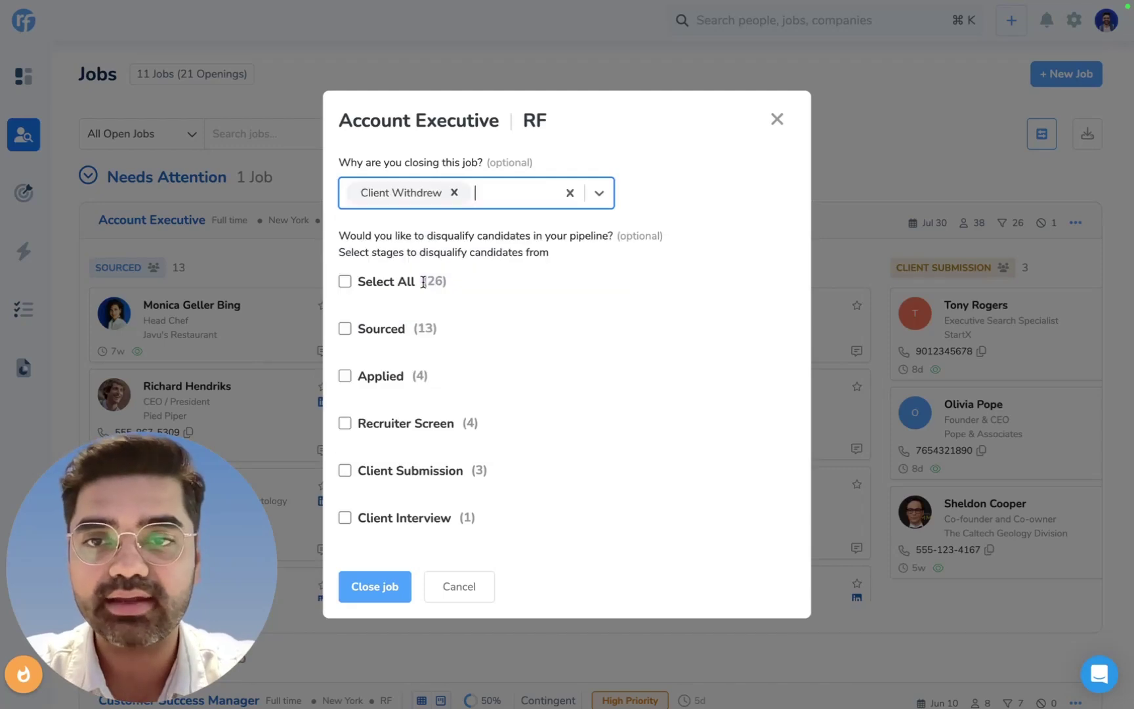
click(490, 205)
click(393, 344)
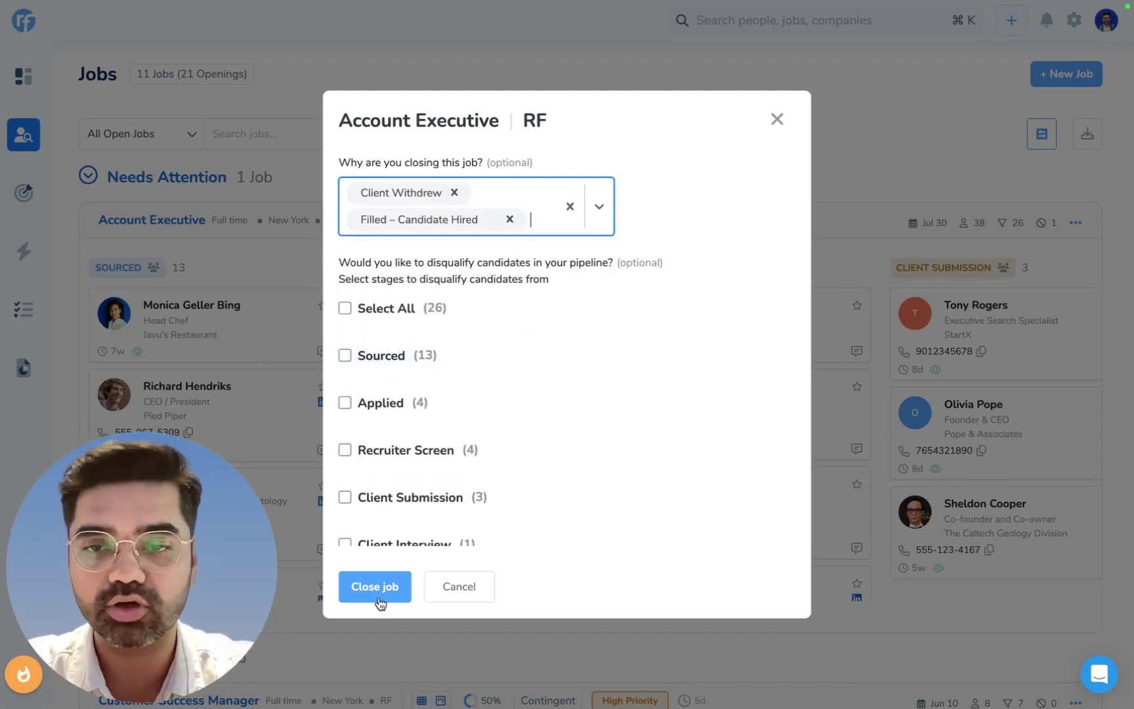
click(468, 585)
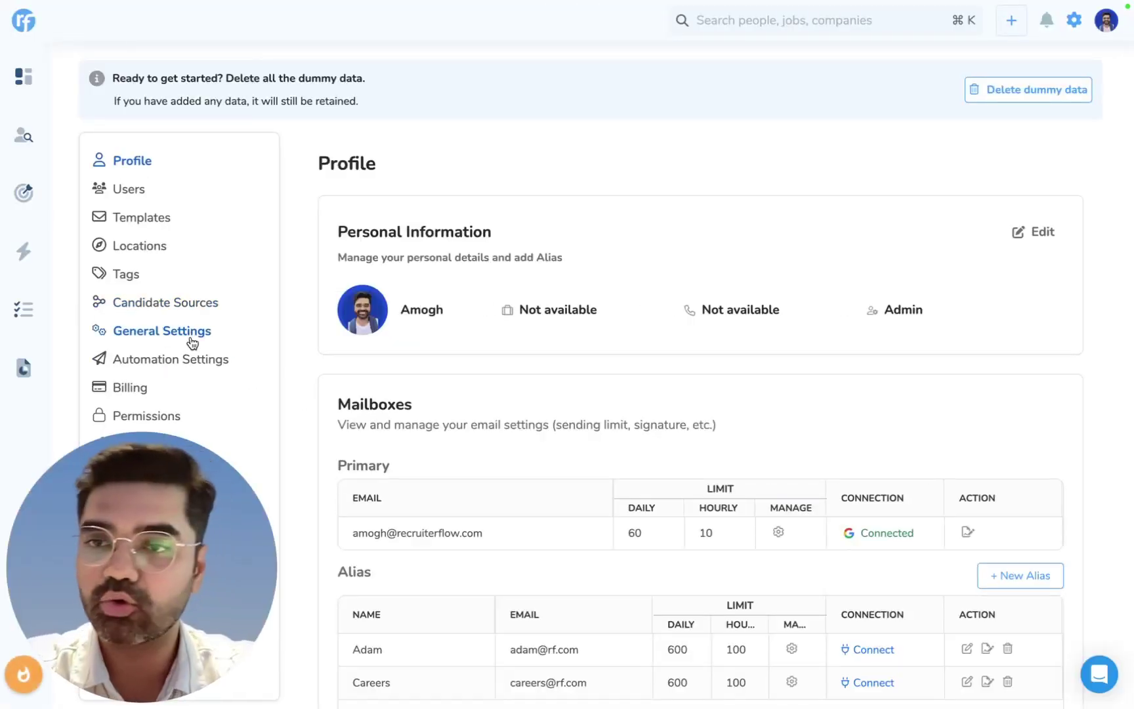
Step: Add "Scope Changed" as a new reason under Job Close Reasons in the job settings
scroll(190, 339, down, 5)
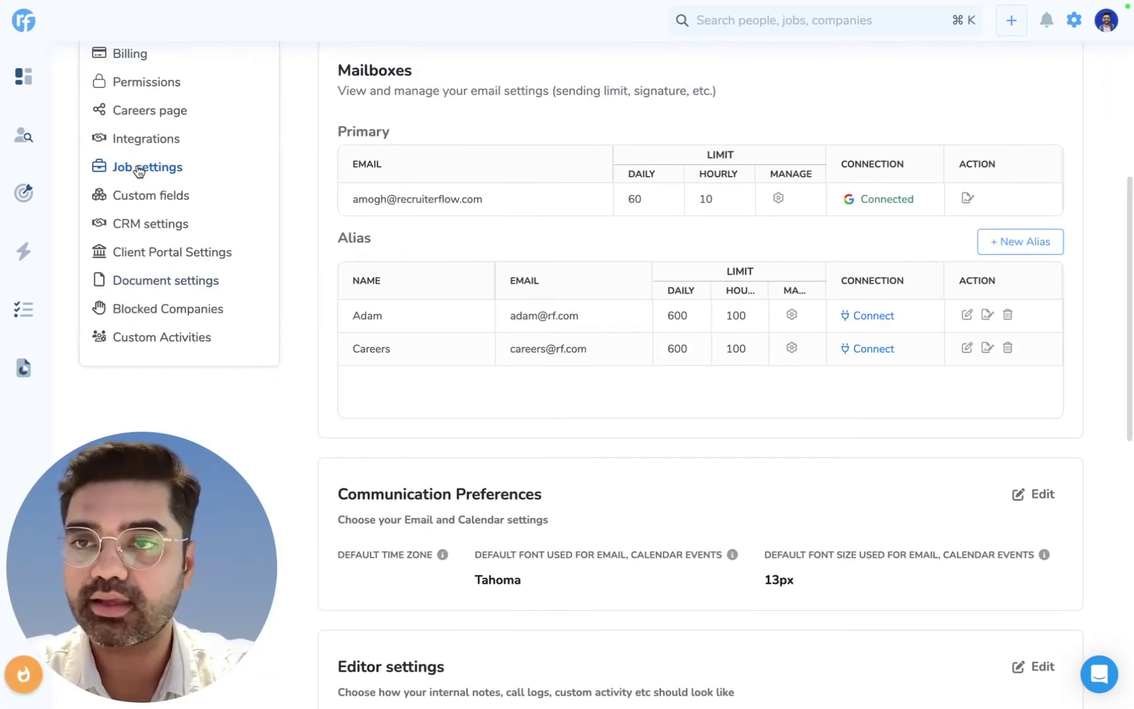
click(139, 169)
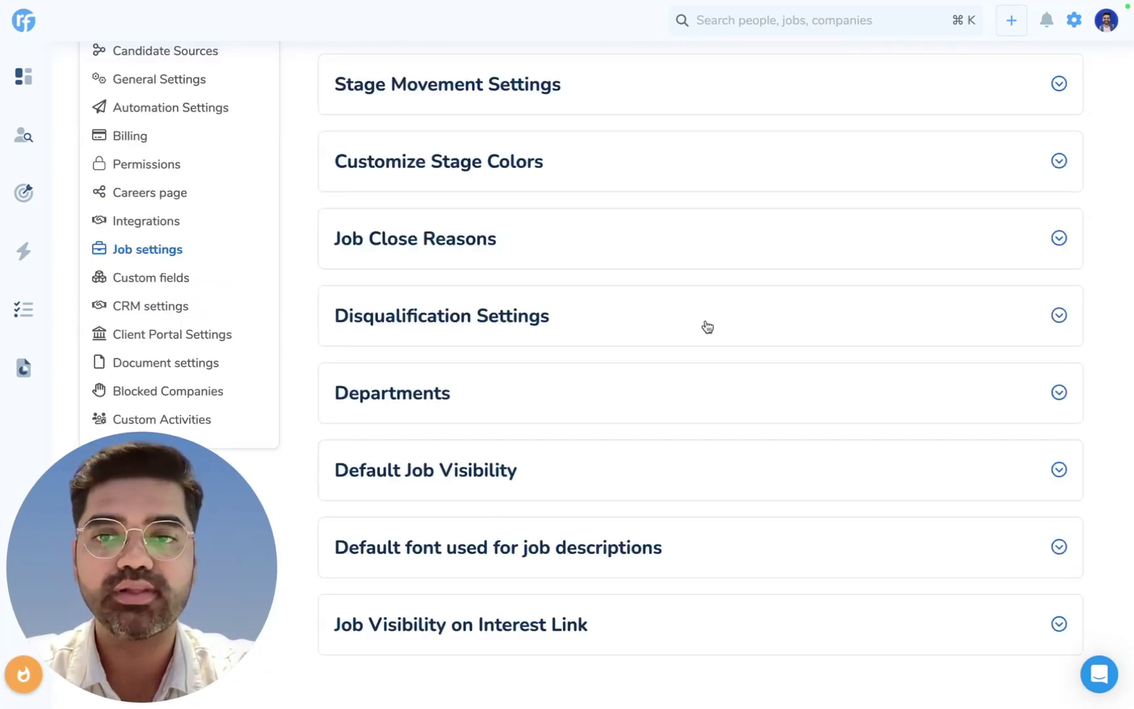
click(433, 241)
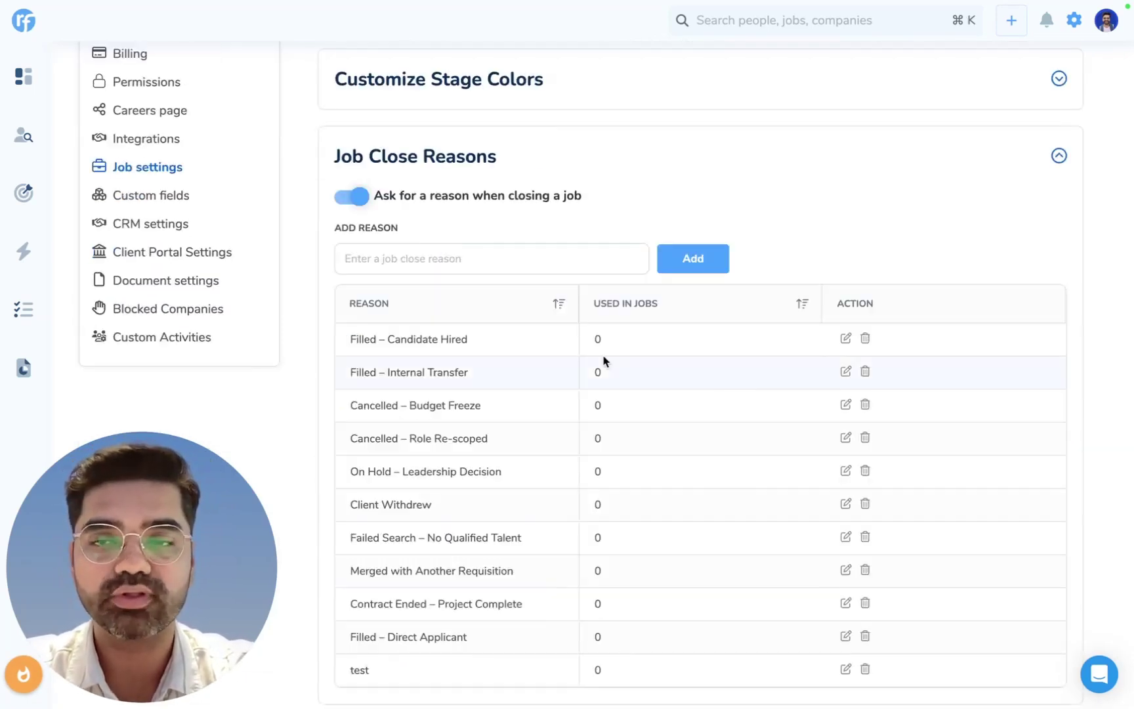
click(438, 248)
text(Scope Changed)
click(691, 259)
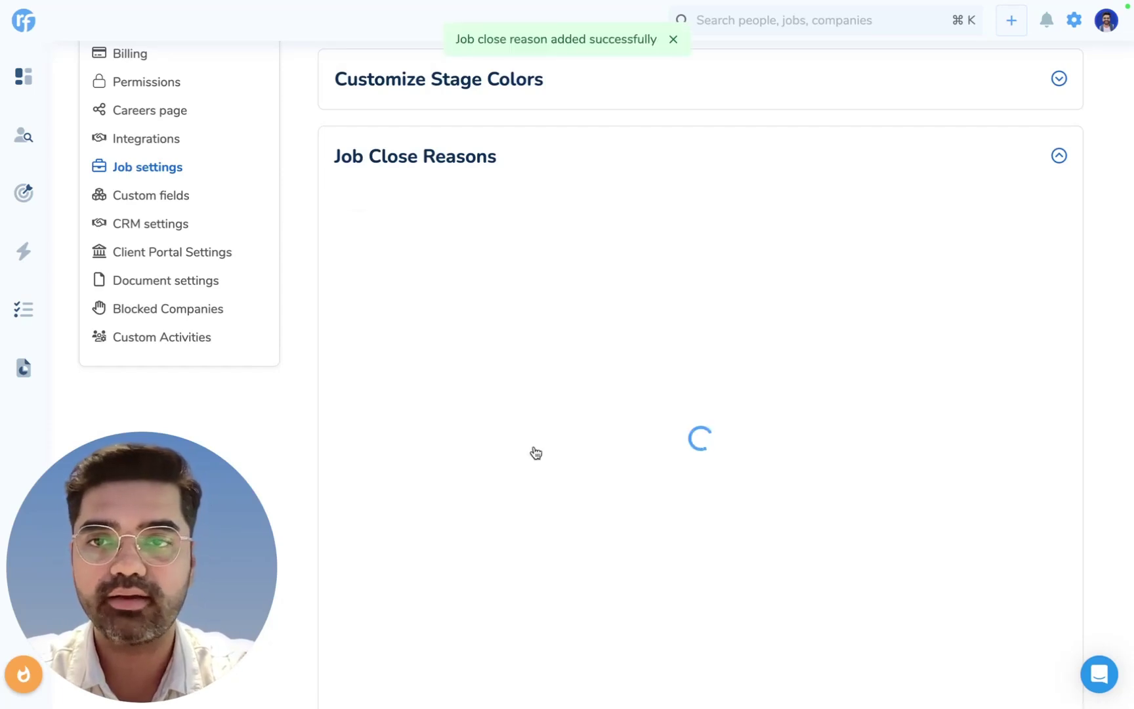
scroll(646, 138, down, 2)
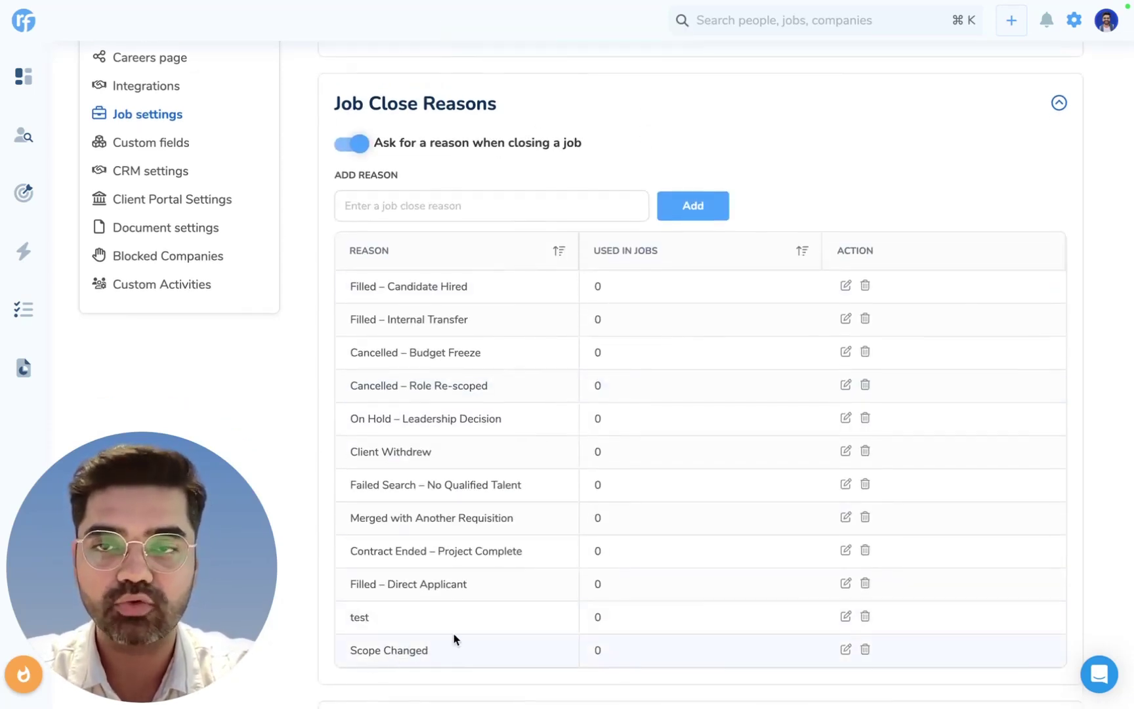
scroll(454, 639, up, 1)
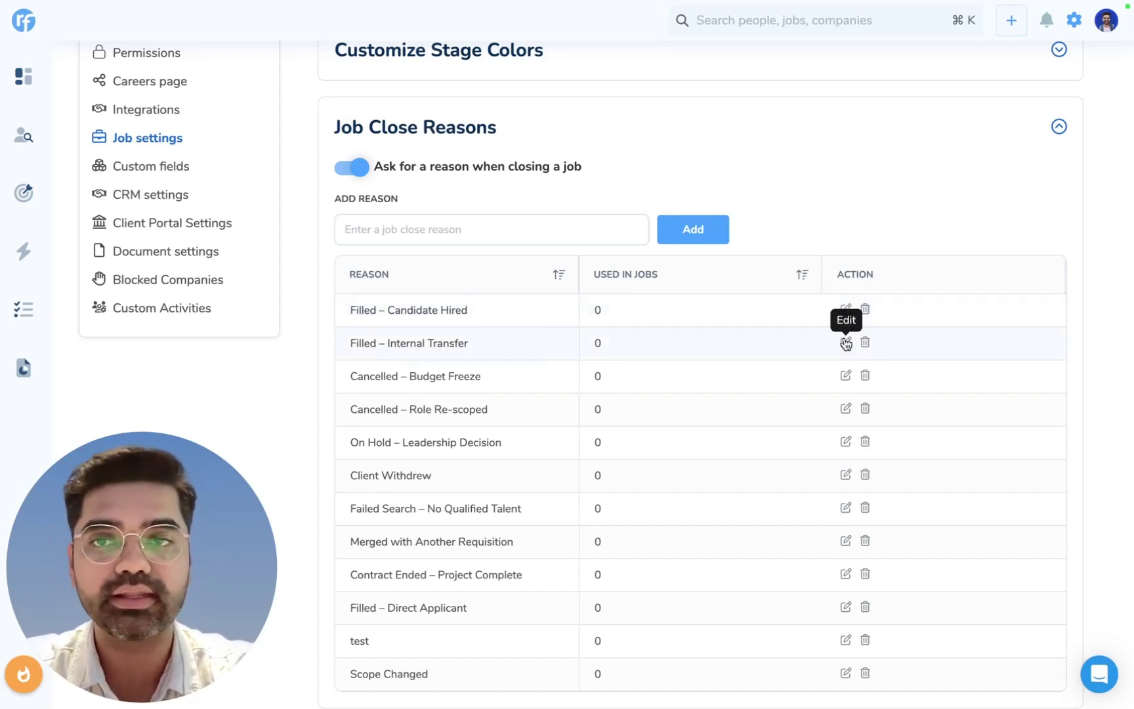
Step: Return to the Jobs board and move the Account Executive job's Client Interview candidate to the hired stage
mouse_move(24, 136)
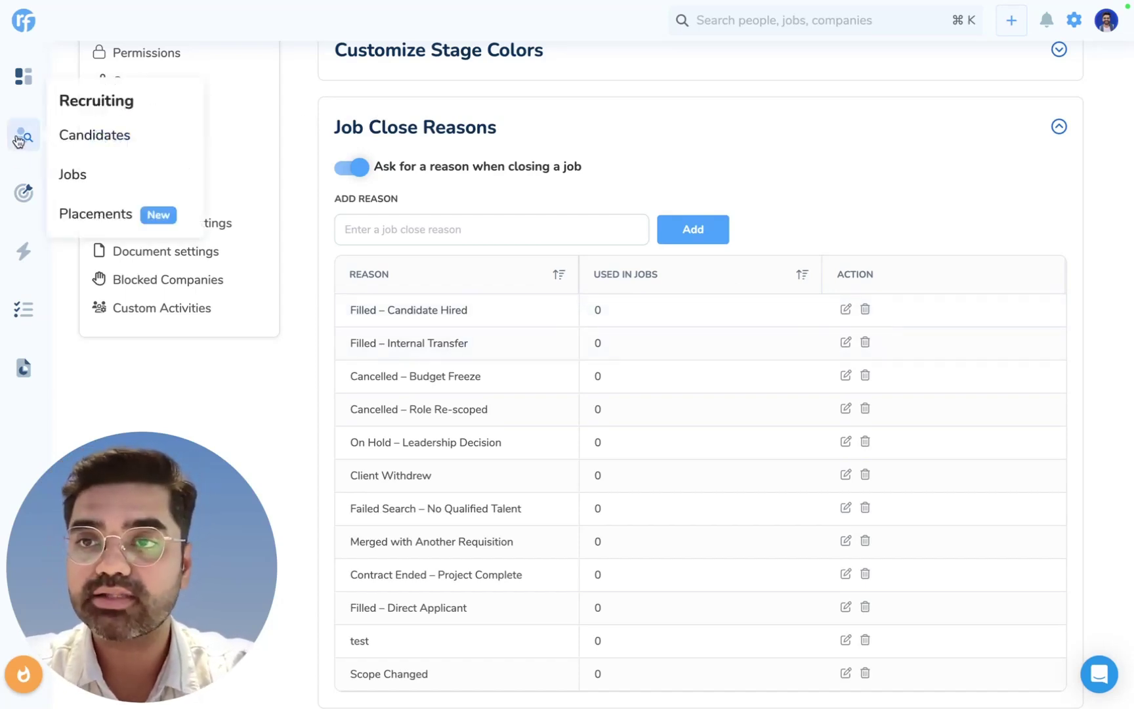
click(69, 173)
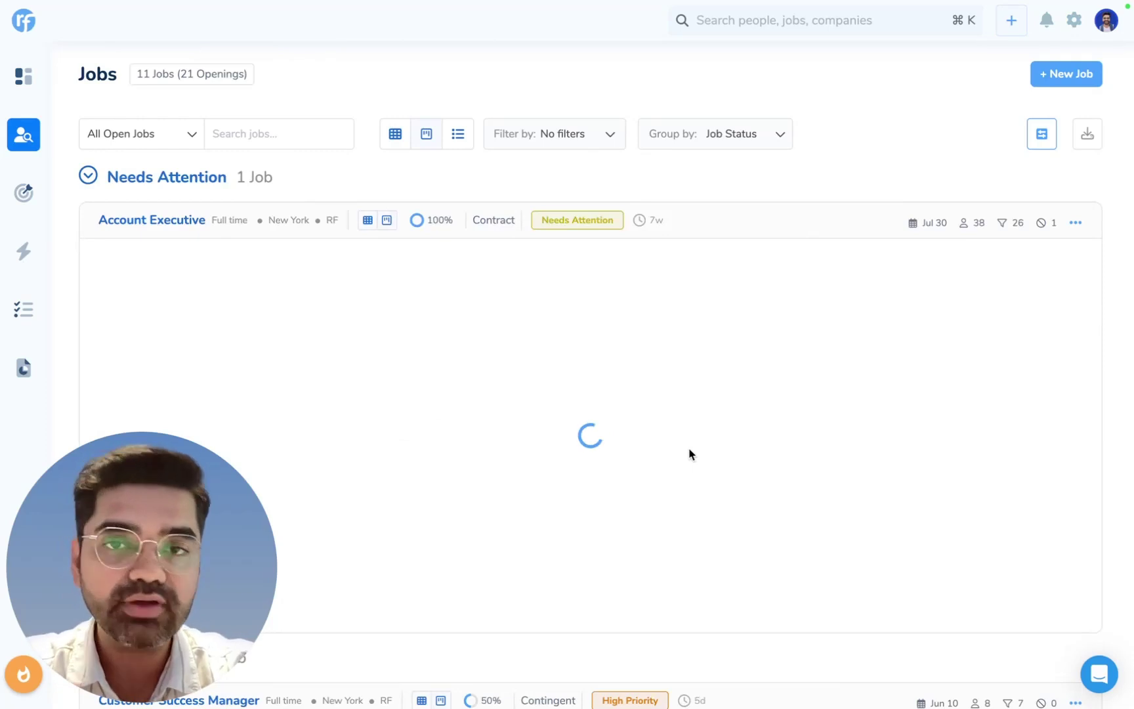
scroll(690, 453, right, 15)
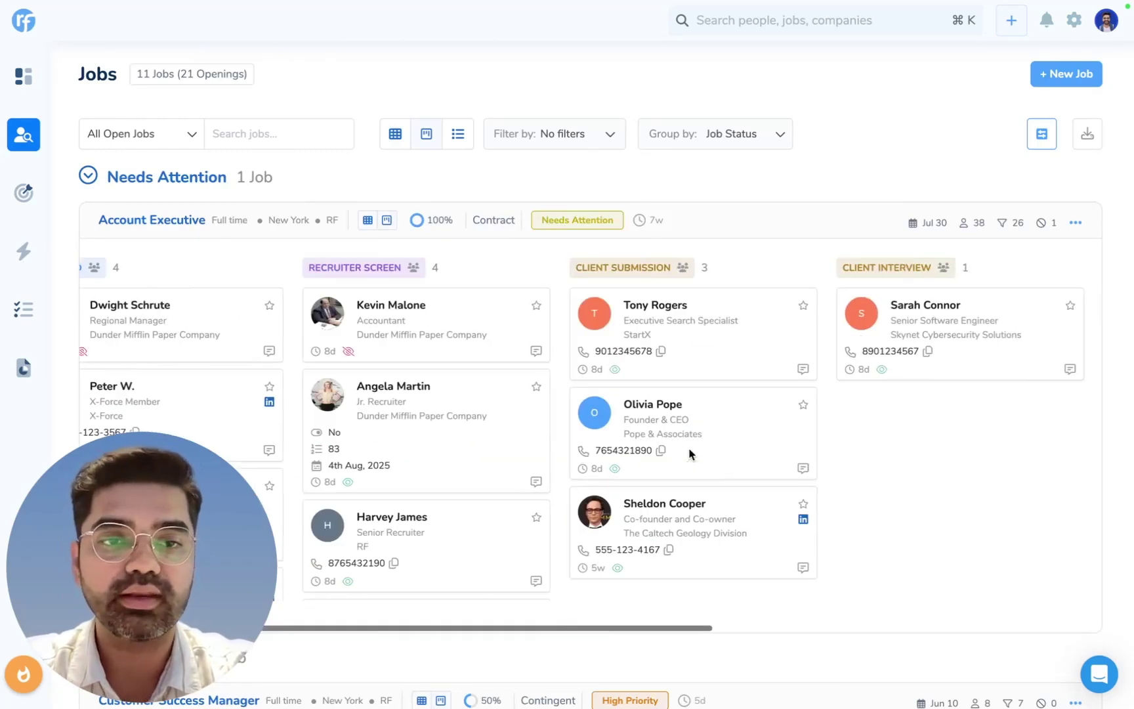
drag(186, 350, 935, 453)
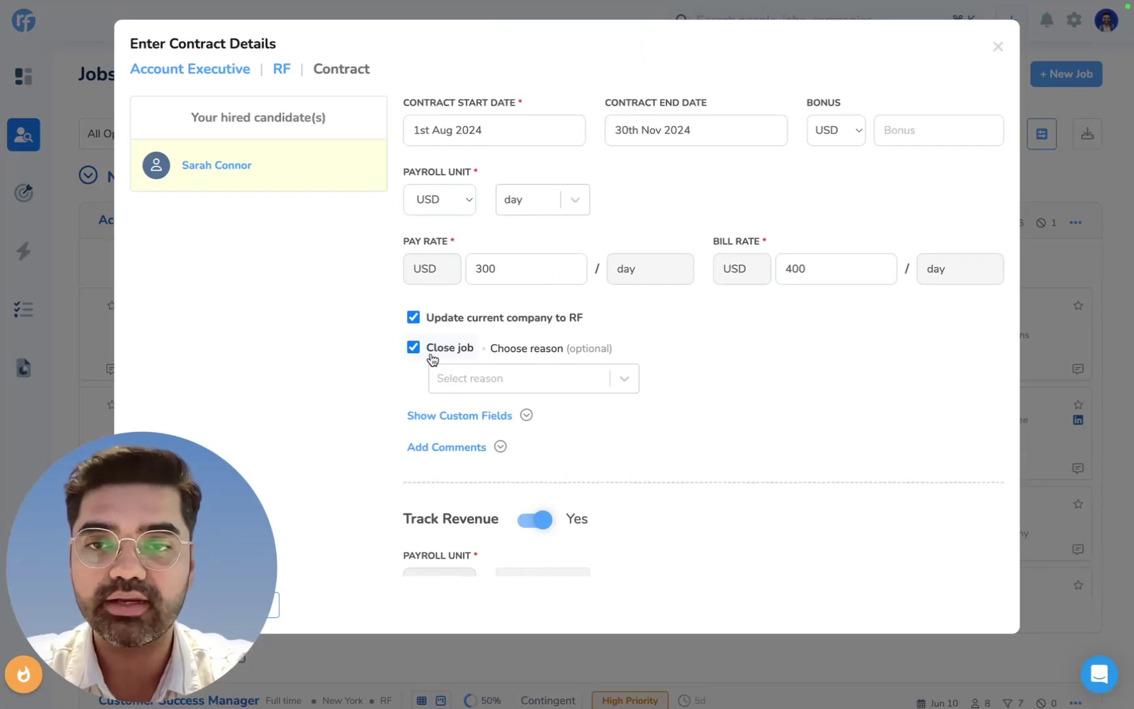
Step: Choose Filled – Candidate Hired as the job close reason in the hired candidate's contract details
click(499, 382)
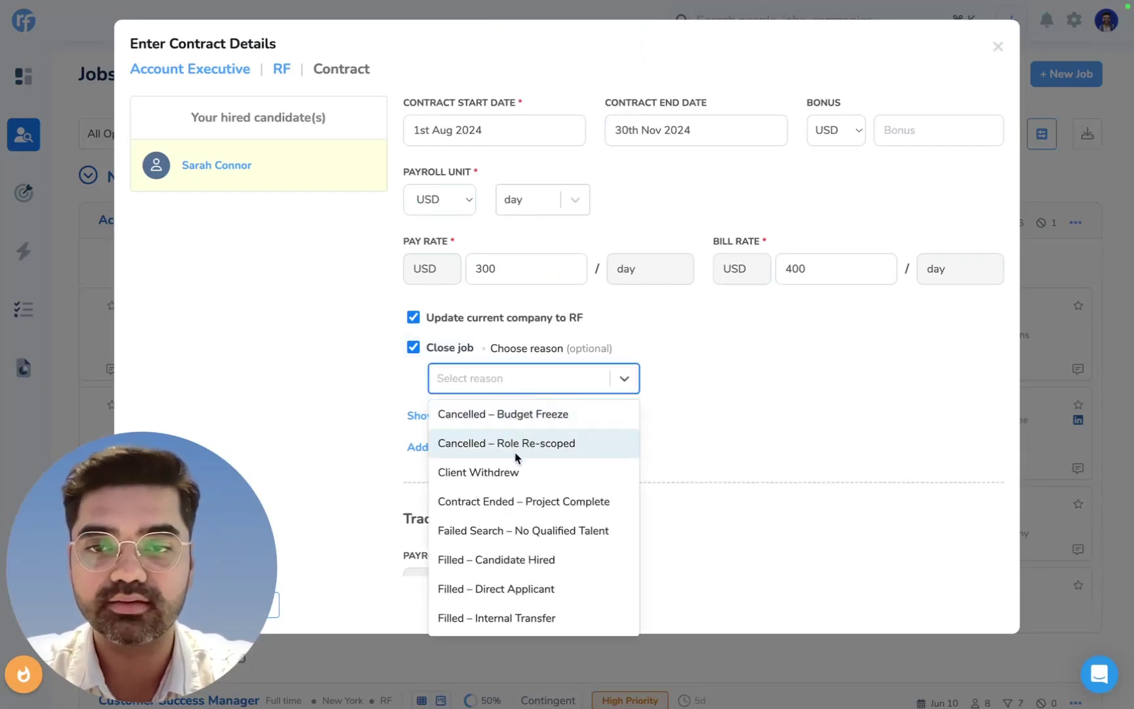
scroll(519, 532, down, 1)
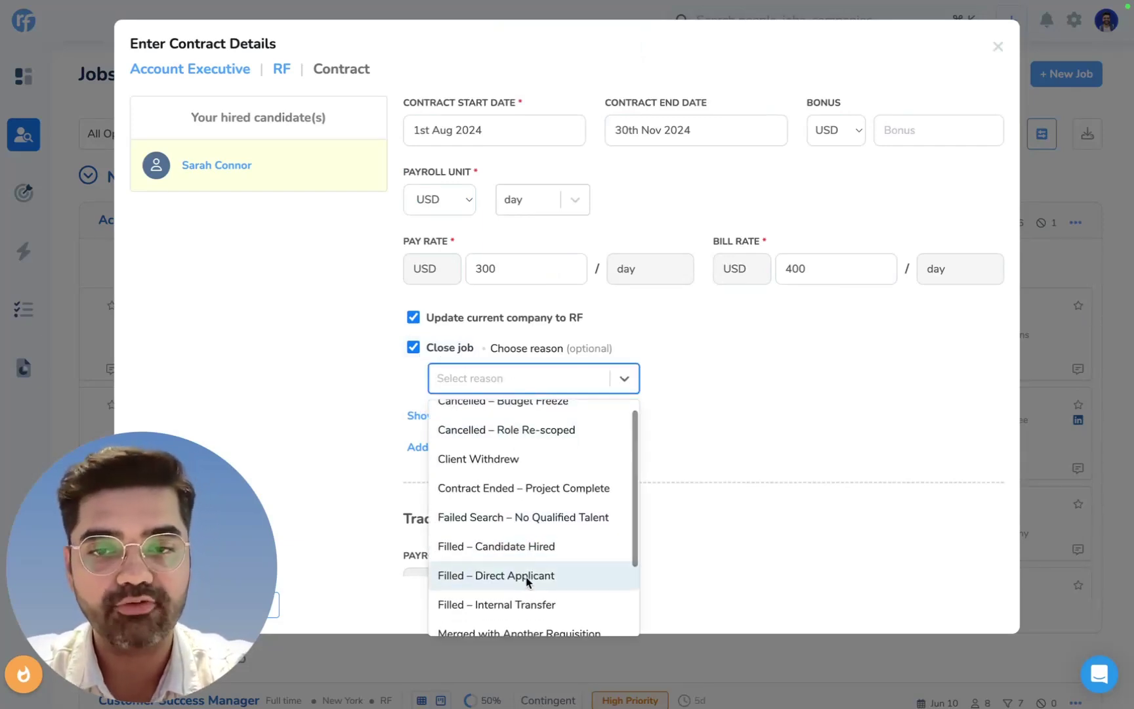
click(497, 546)
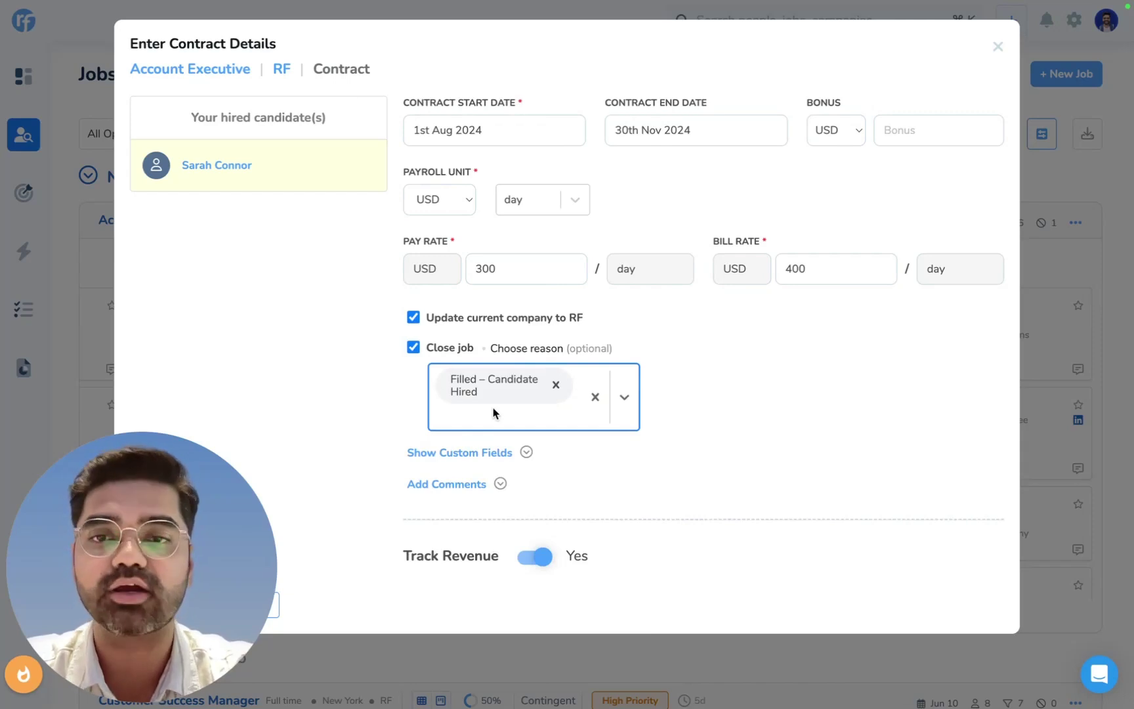